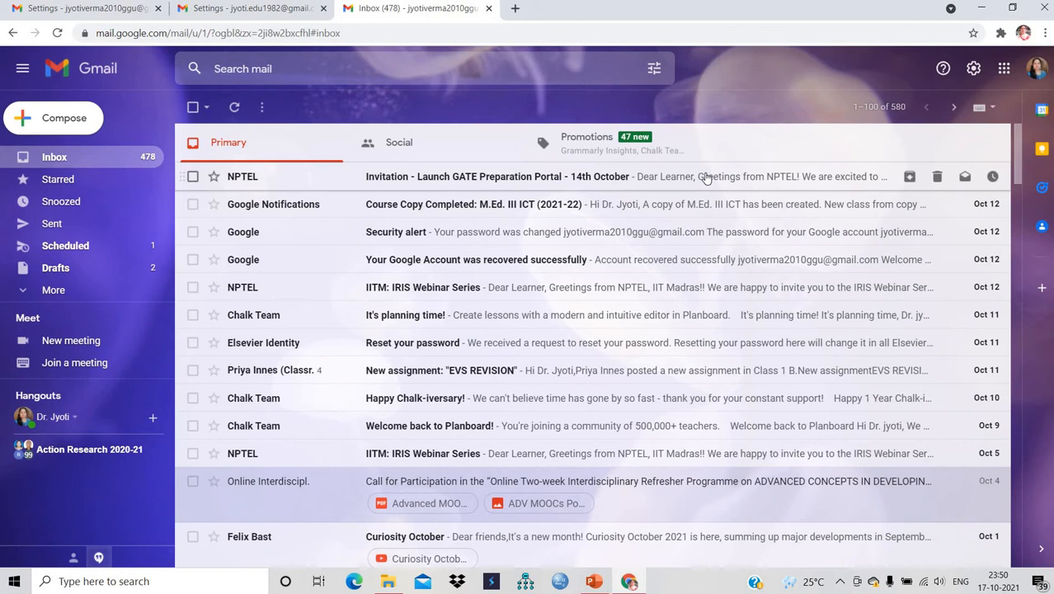
- Open the NPTEL 'Invitation - Launch GATE Preparation Portal' email and show its More actions menu
{"action": "left_click", "coordinate": [706, 177]}
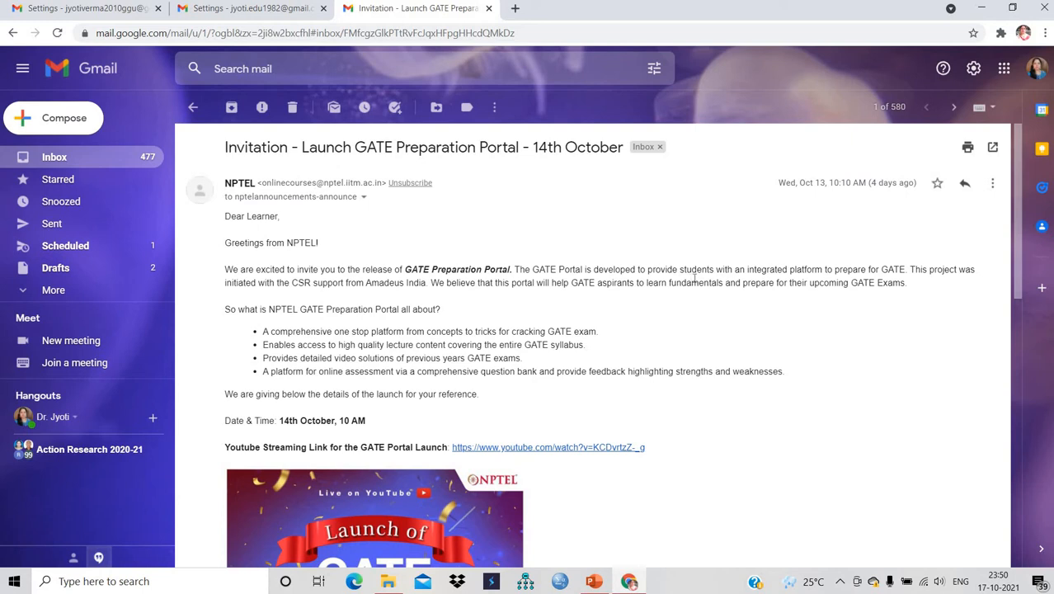
{"action": "left_click", "coordinate": [992, 186]}
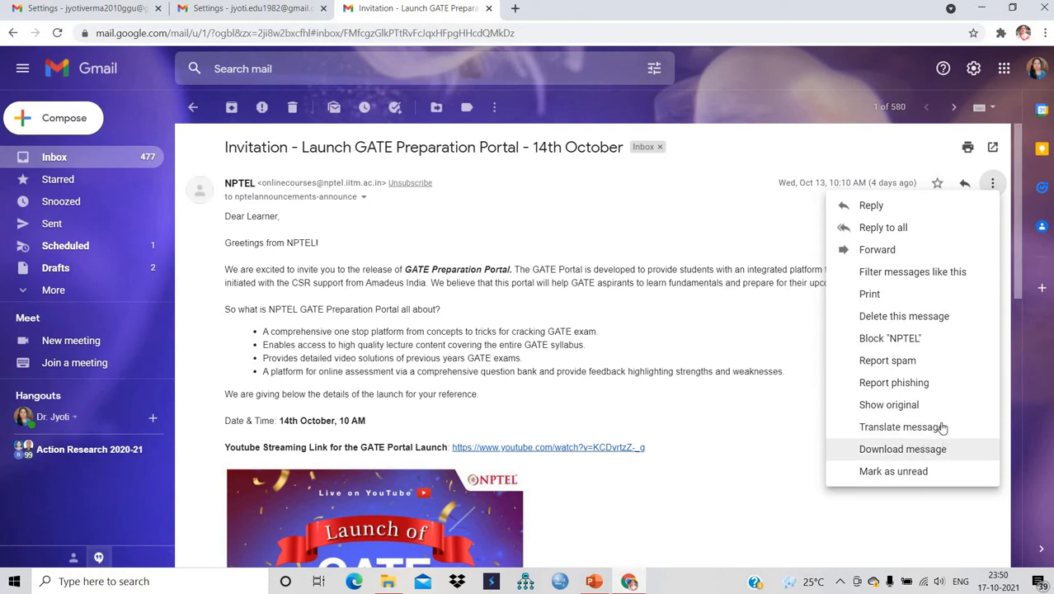
- Translate the NPTEL invitation's body text from 'Dear Learner' onward into Hindi
{"action": "left_click", "coordinate": [901, 426]}
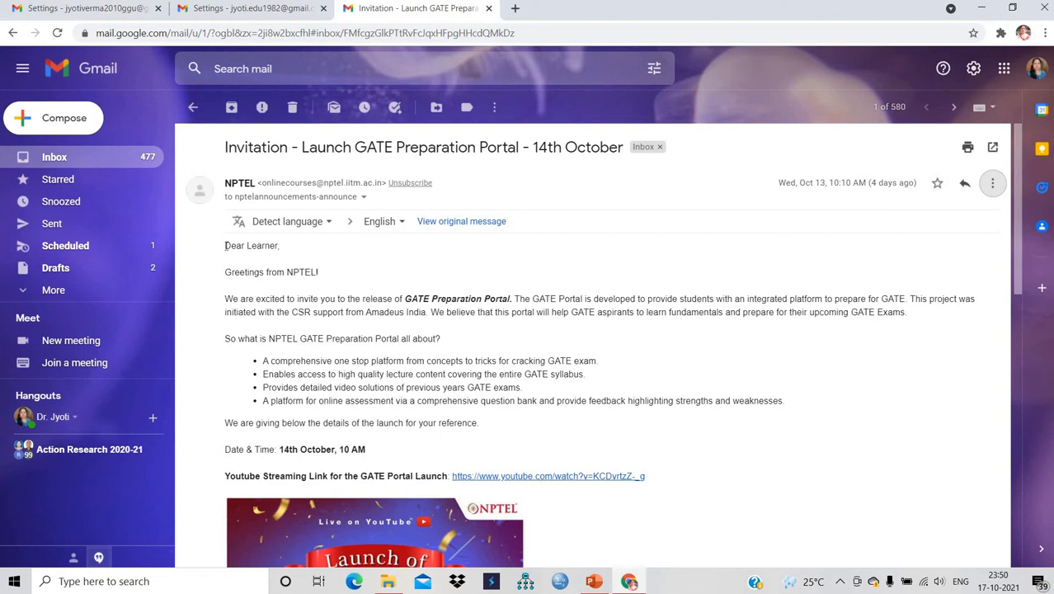
{"action": "left_click_drag", "start_coordinate": [225, 245], "coordinate": [476, 422]}
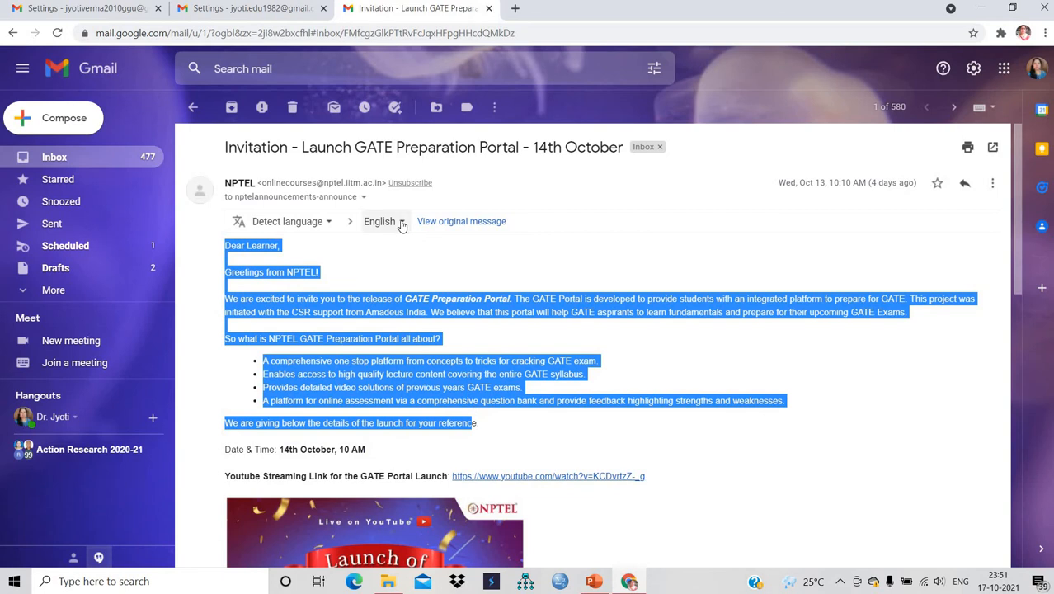
{"action": "left_click", "coordinate": [379, 222]}
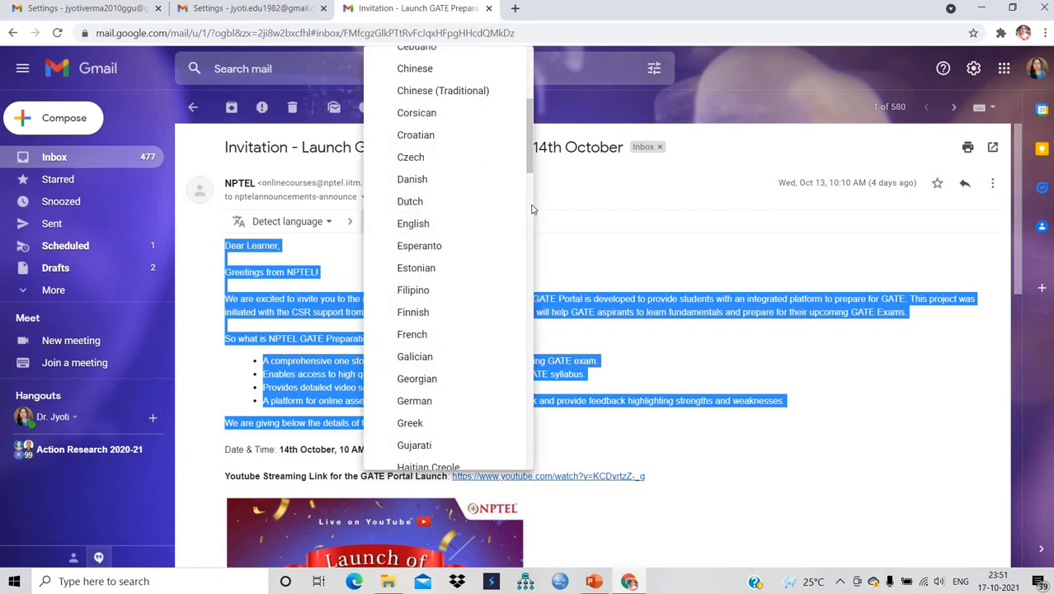
{"action": "scroll", "coordinate": [533, 207], "scroll_direction": "down", "scroll_amount": 5}
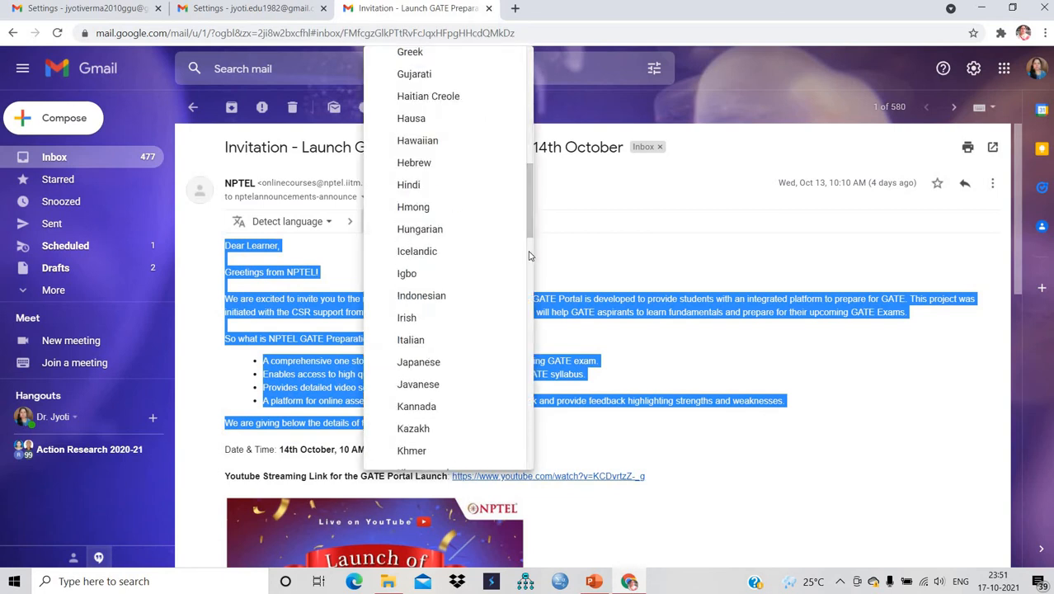
{"action": "scroll", "coordinate": [530, 255], "scroll_direction": "down", "scroll_amount": 5}
{"action": "scroll", "coordinate": [519, 198], "scroll_direction": "up", "scroll_amount": 5}
{"action": "left_click", "coordinate": [428, 184]}
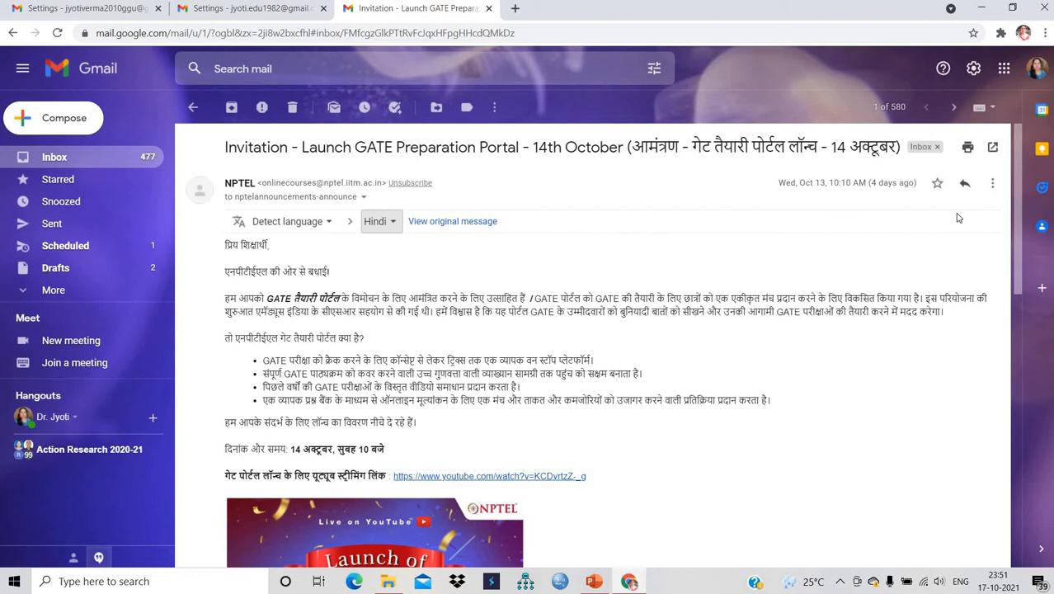
- Bring up the Quick settings panel and go back to the Primary inbox list
{"action": "left_click", "coordinate": [973, 69]}
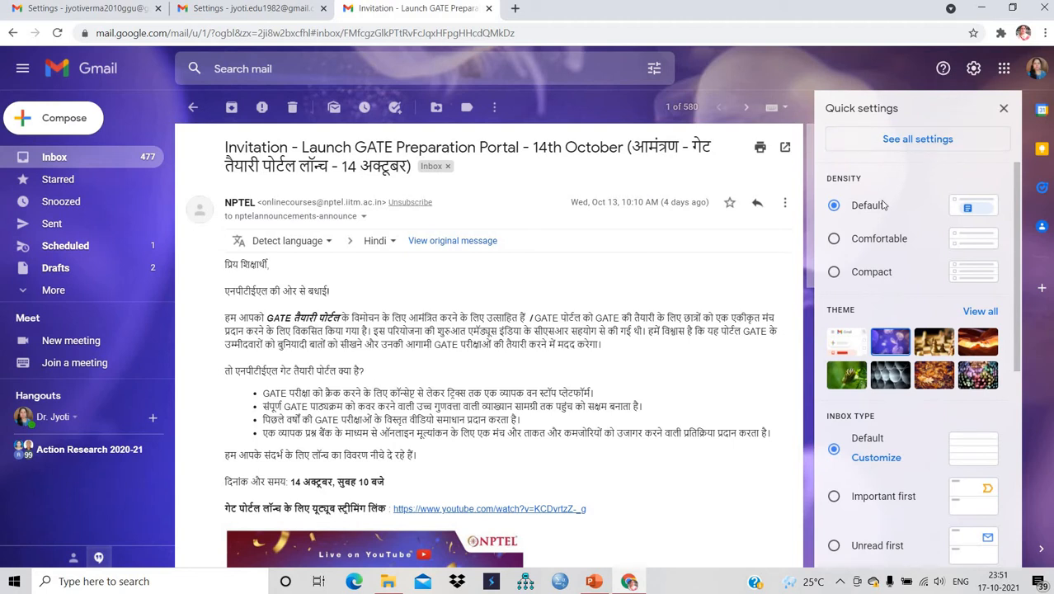
{"action": "scroll", "coordinate": [726, 165], "scroll_direction": "down", "scroll_amount": 1}
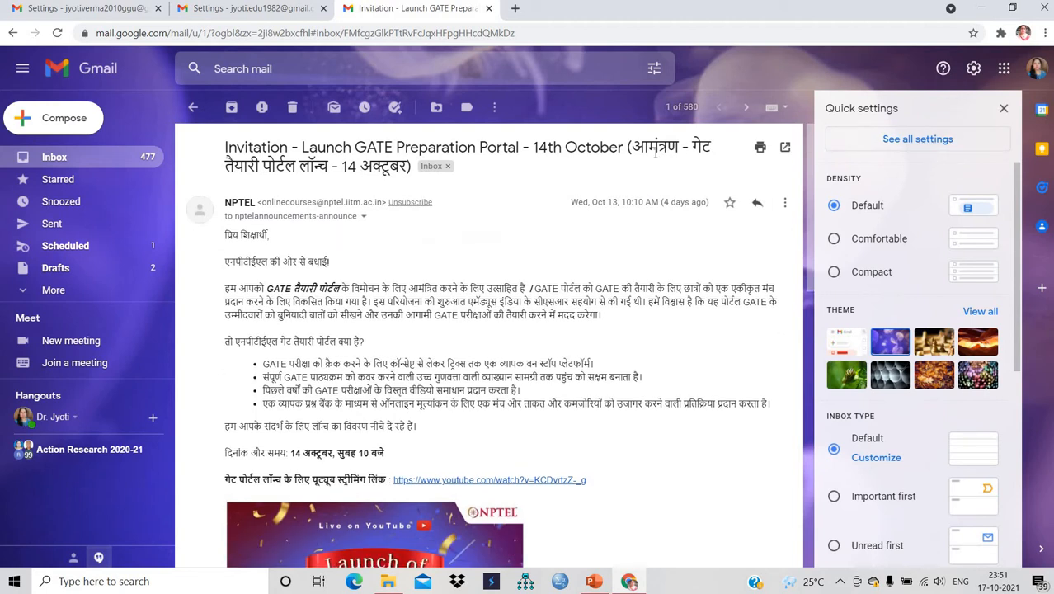
{"action": "left_click", "coordinate": [77, 157]}
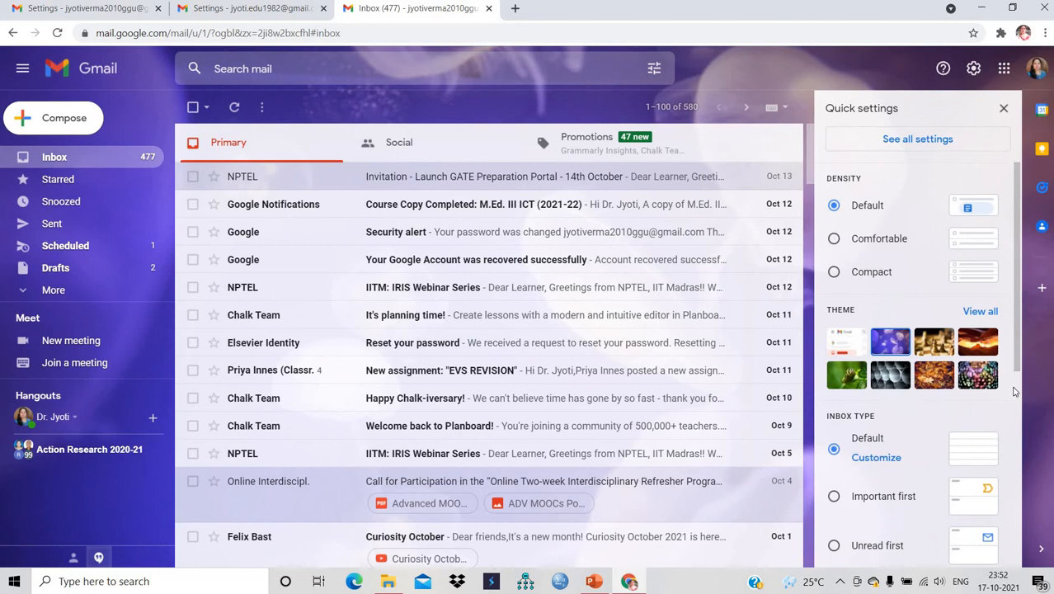
{"action": "scroll", "coordinate": [1017, 394], "scroll_direction": "down", "scroll_amount": 4}
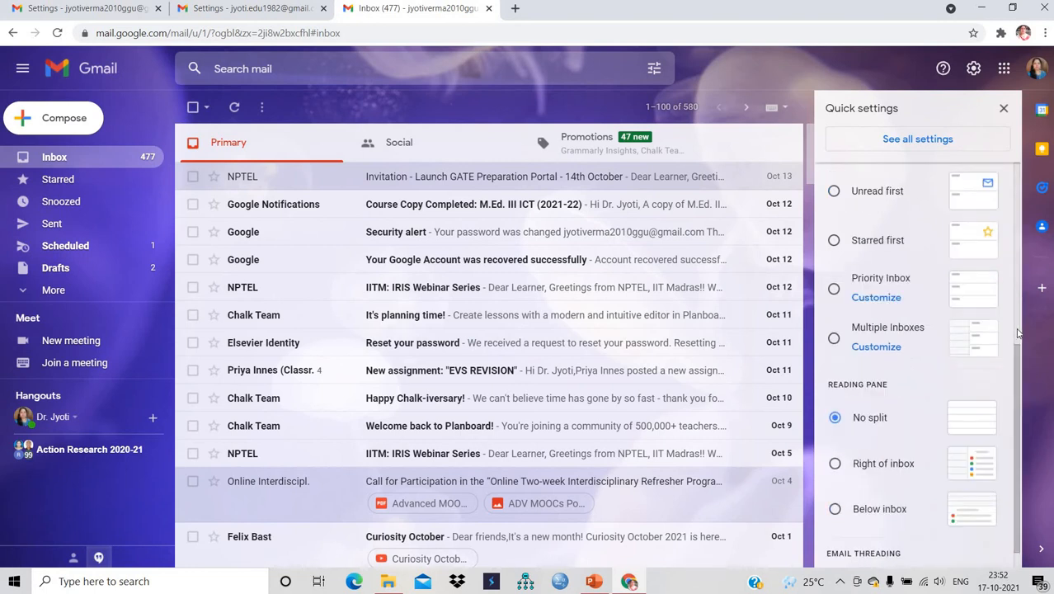
{"action": "scroll", "coordinate": [1017, 332], "scroll_direction": "up", "scroll_amount": 4}
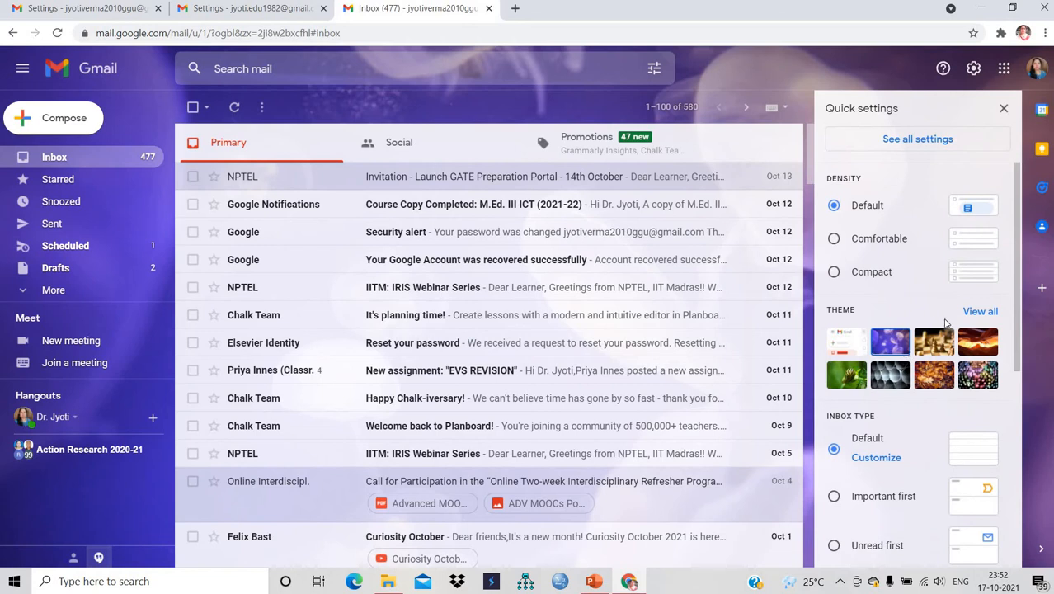
- Replace the jellyfish background with the plain Blue theme and save it
{"action": "left_click", "coordinate": [971, 310]}
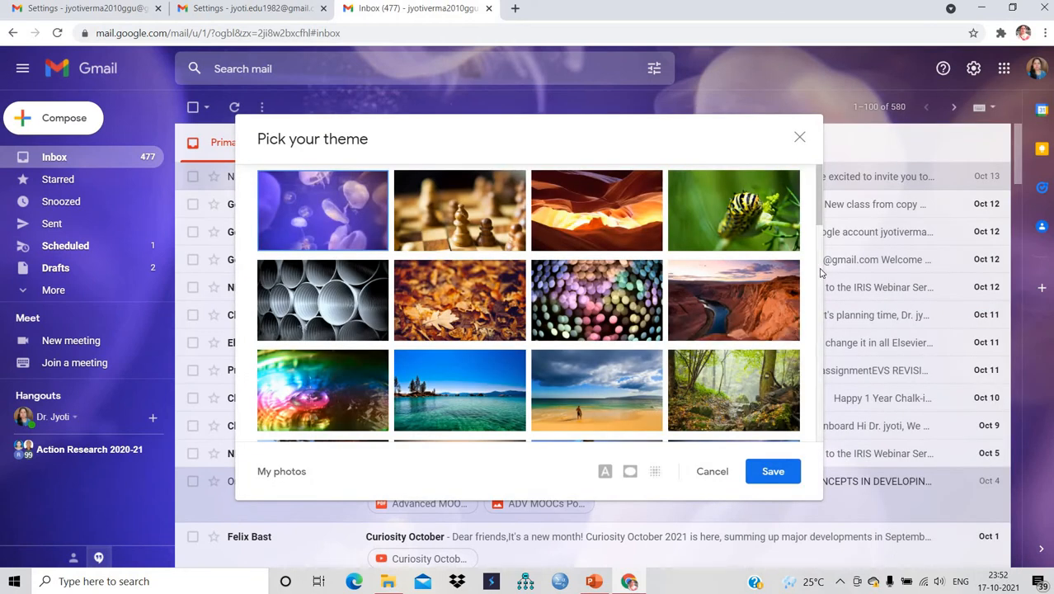
{"action": "scroll", "coordinate": [820, 320], "scroll_direction": "down", "scroll_amount": 3}
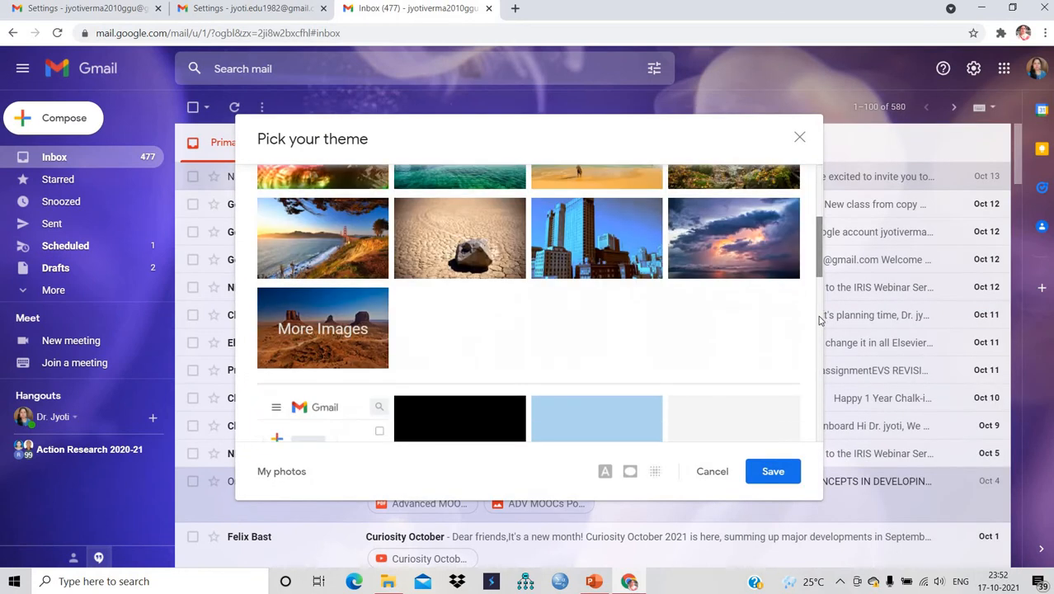
{"action": "left_click", "coordinate": [582, 425]}
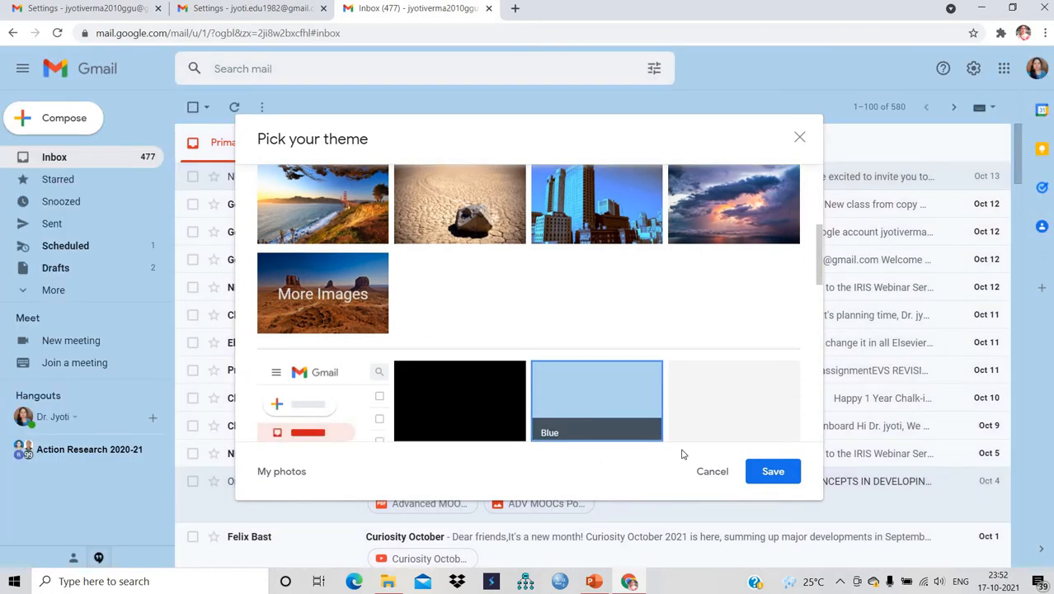
{"action": "left_click", "coordinate": [767, 475]}
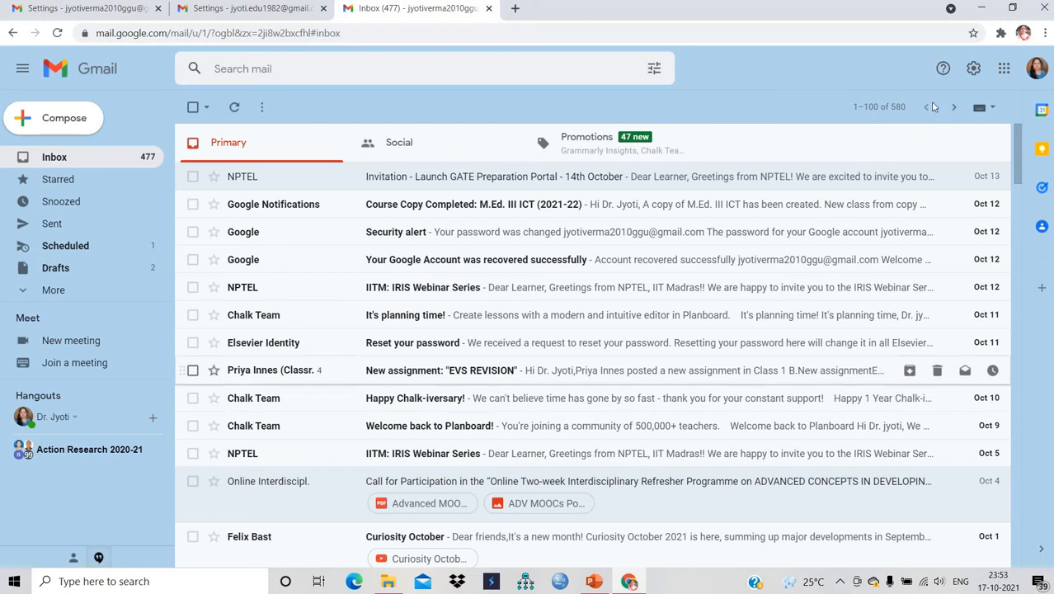
- Go to the full Settings General tab, checking display languages but keeping English (US)
{"action": "left_click", "coordinate": [974, 71]}
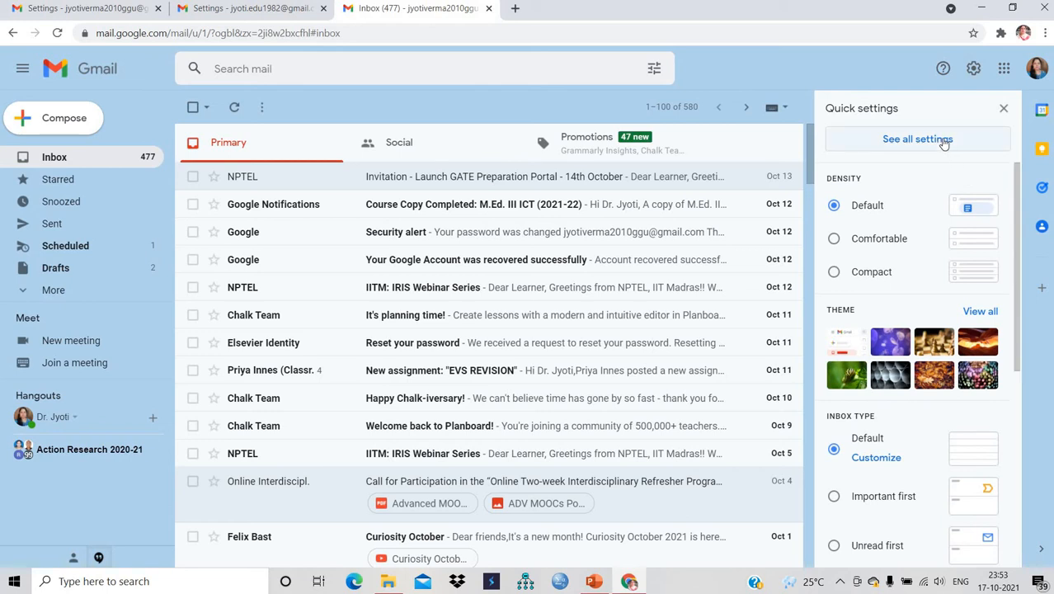
{"action": "left_click", "coordinate": [943, 142]}
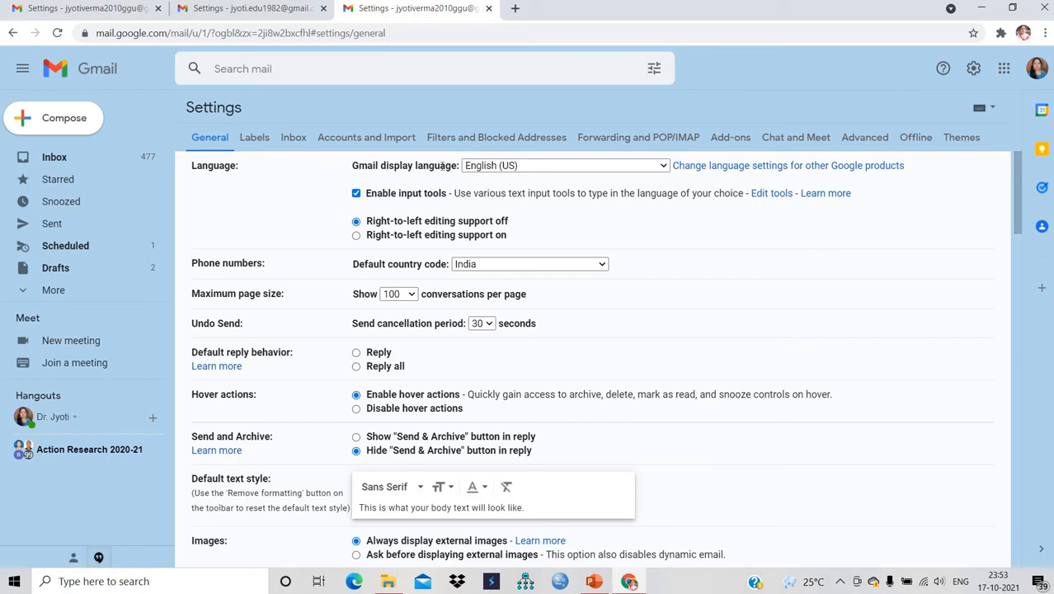
{"action": "left_click", "coordinate": [665, 165]}
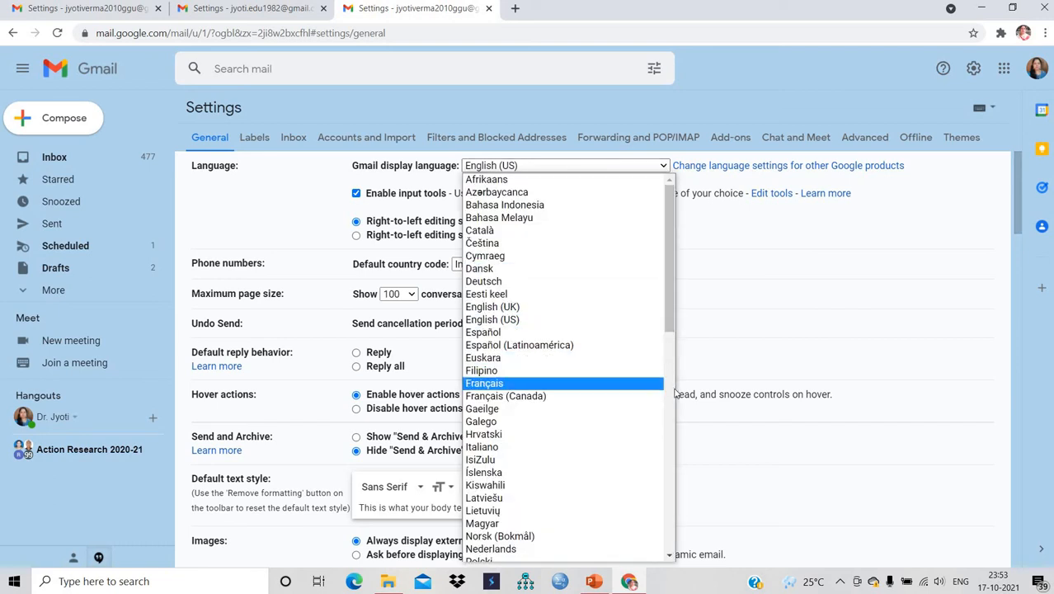
{"action": "scroll", "coordinate": [675, 394], "scroll_direction": "down", "scroll_amount": 4}
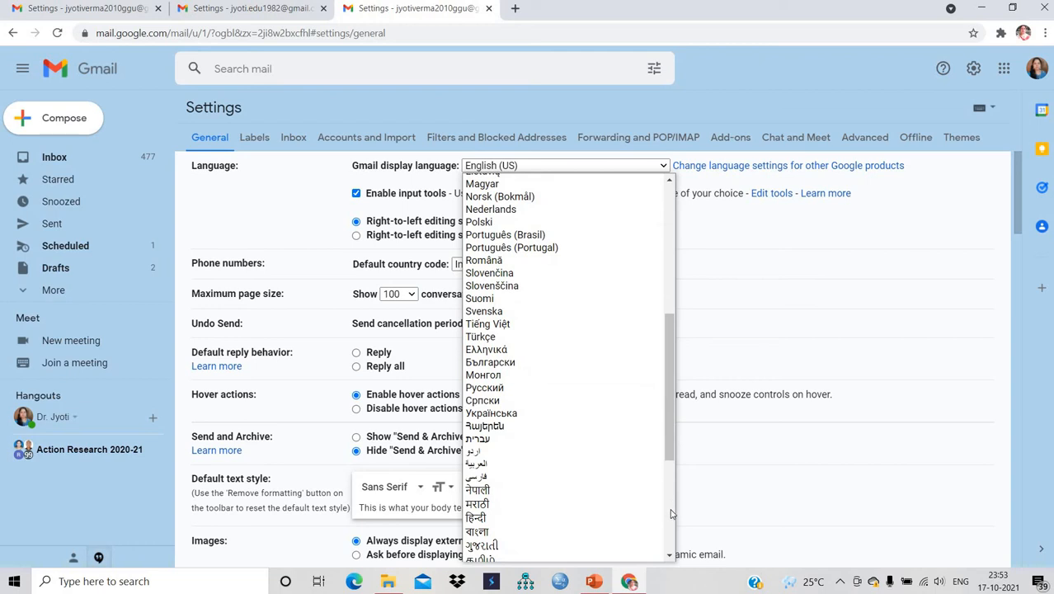
{"action": "scroll", "coordinate": [670, 513], "scroll_direction": "down", "scroll_amount": 3}
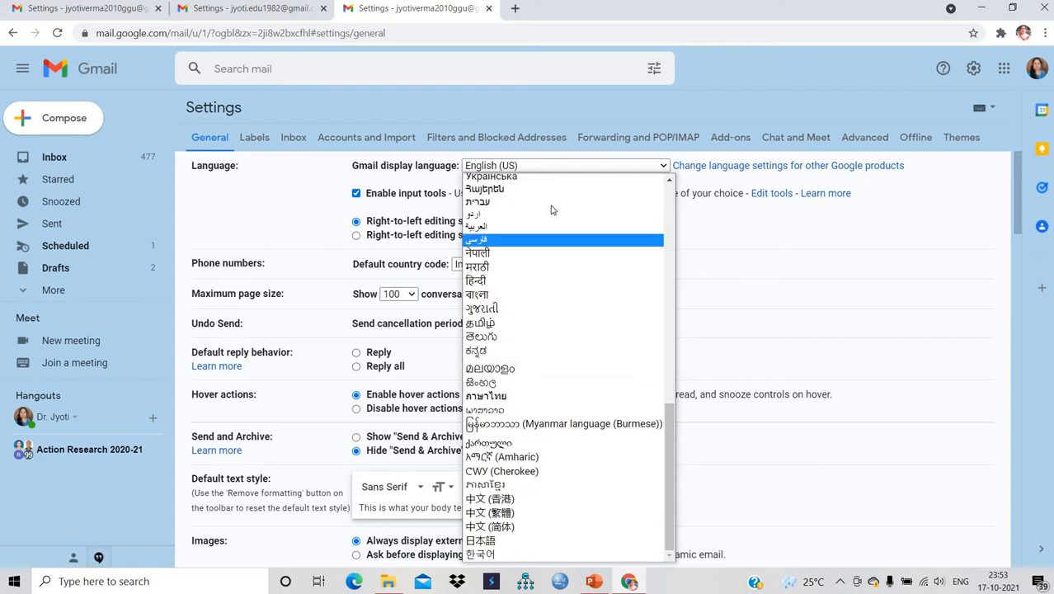
{"action": "left_click", "coordinate": [676, 232]}
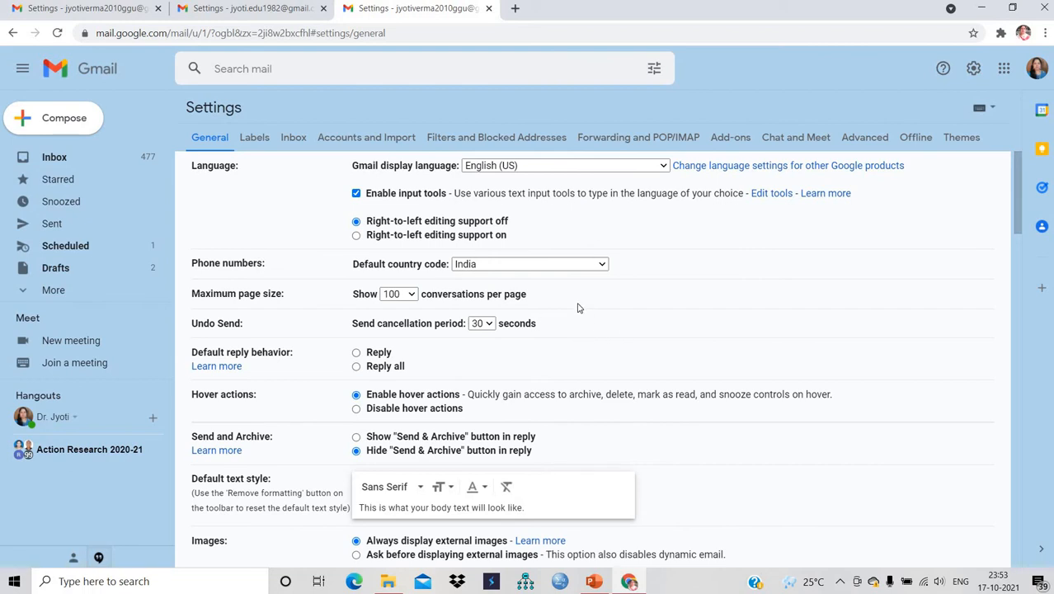
{"action": "left_click", "coordinate": [412, 298]}
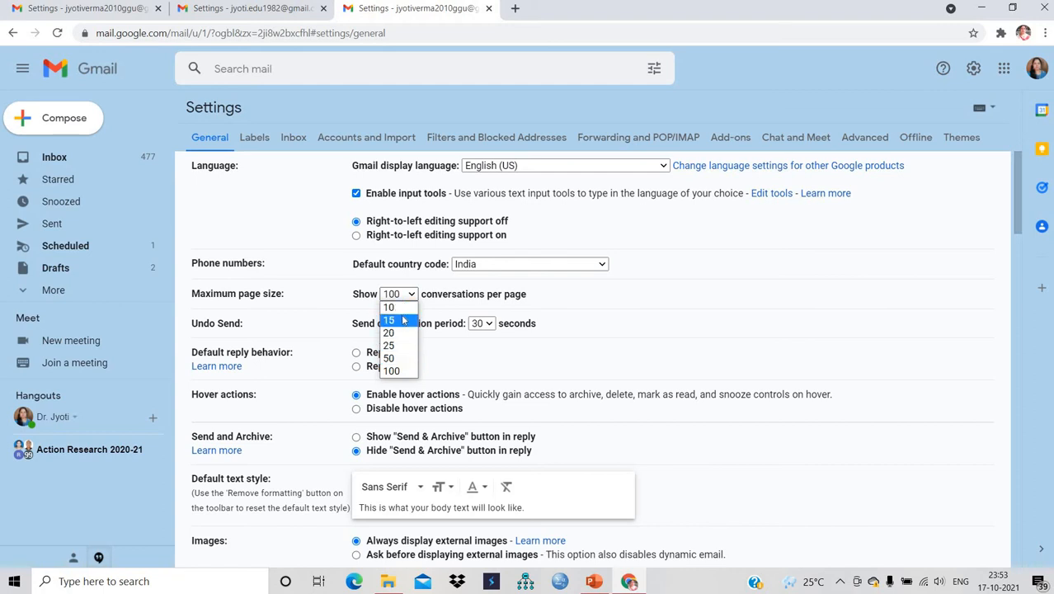
{"action": "left_click", "coordinate": [395, 372]}
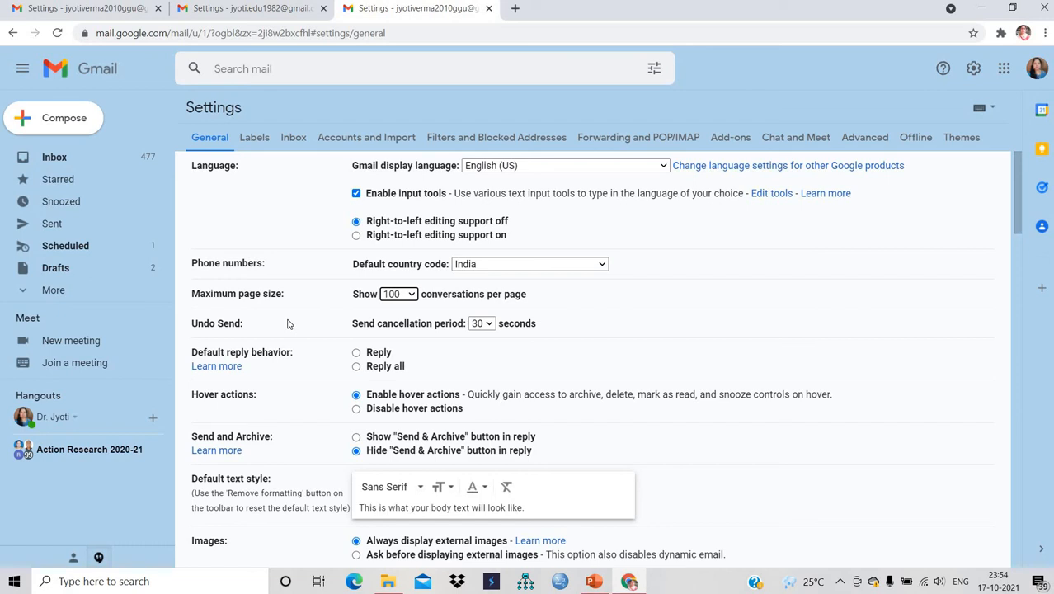
{"action": "left_click", "coordinate": [489, 326]}
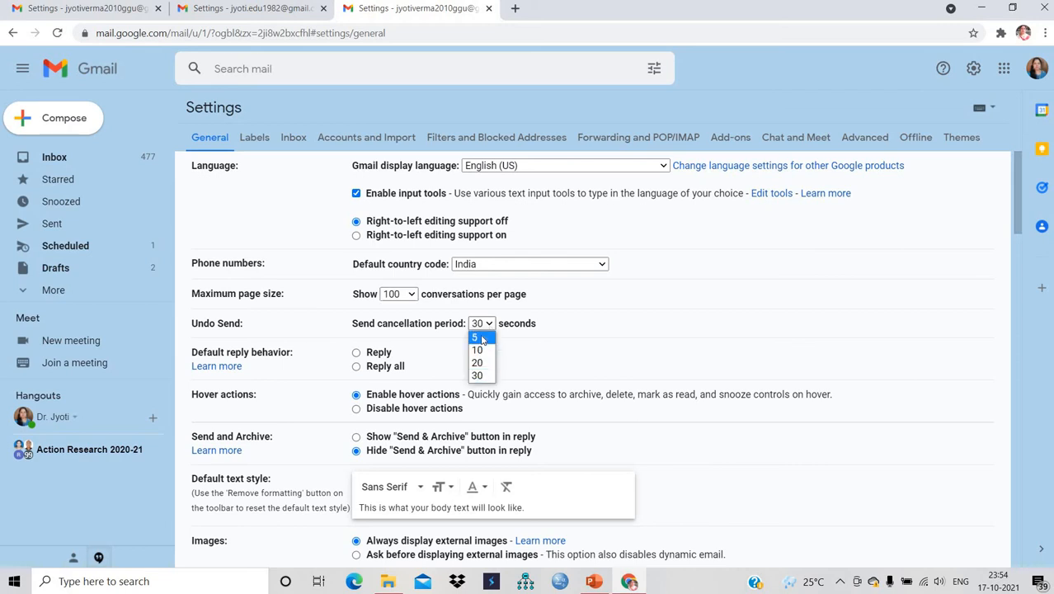
{"action": "left_click", "coordinate": [482, 338]}
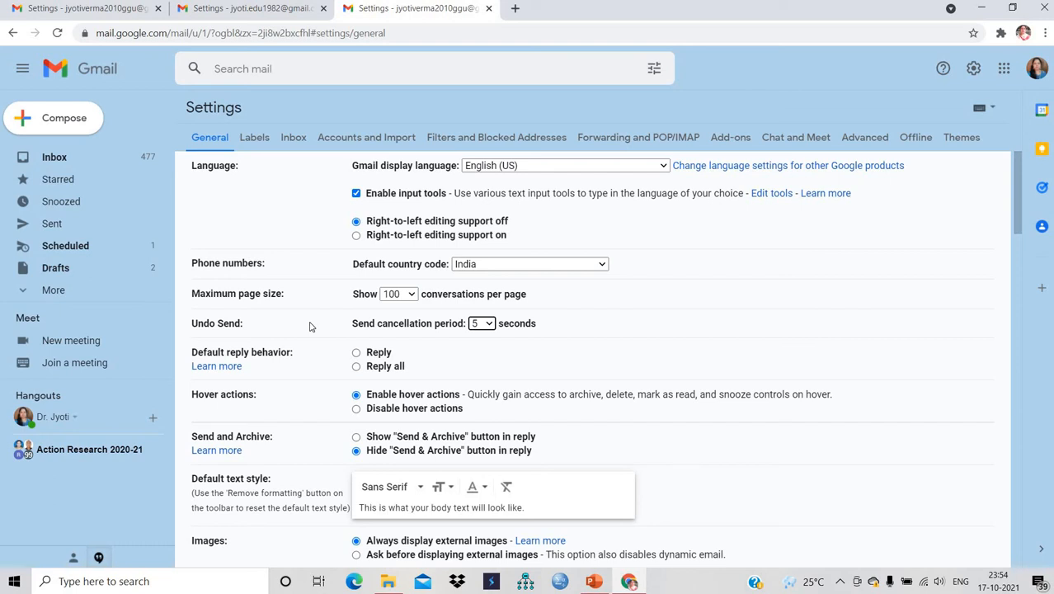
{"action": "left_click", "coordinate": [490, 326]}
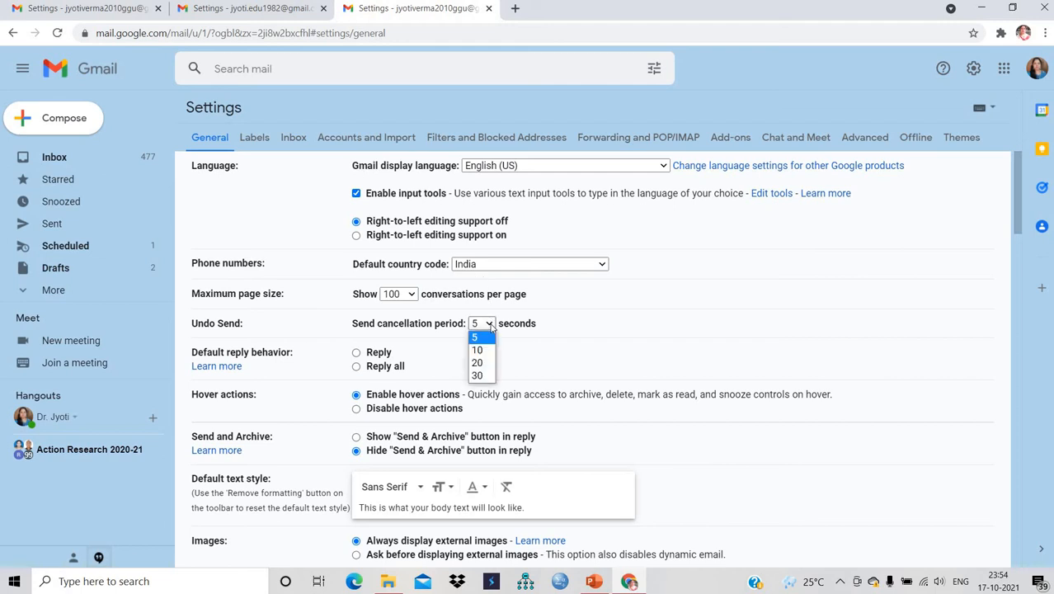
{"action": "left_click", "coordinate": [479, 377]}
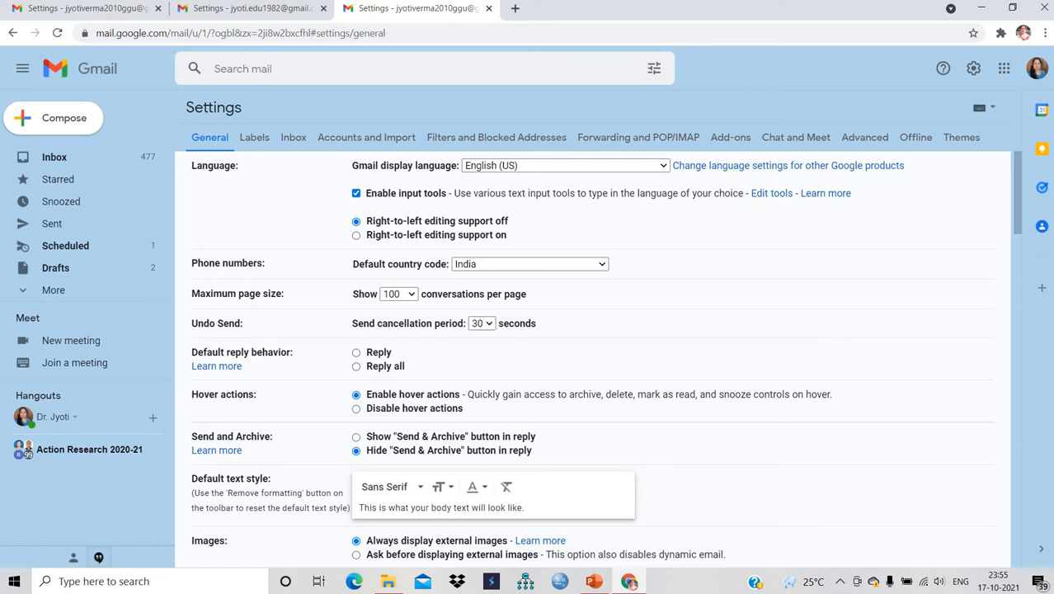
- Move the orange and red stars into In use and the blue info star to Not in use
{"action": "left_click", "coordinate": [1018, 336]}
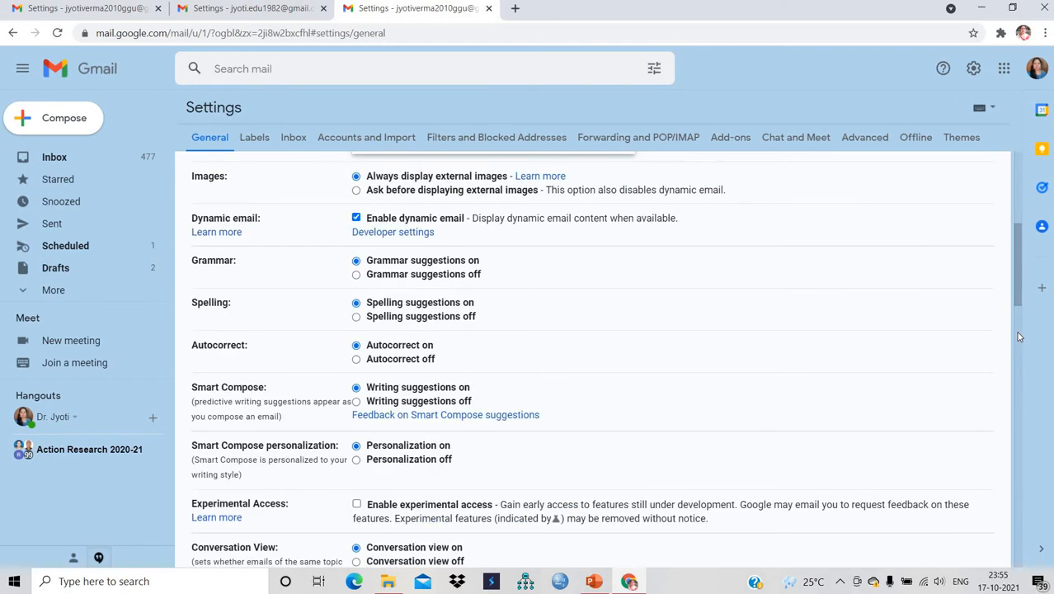
{"action": "left_click", "coordinate": [1018, 336]}
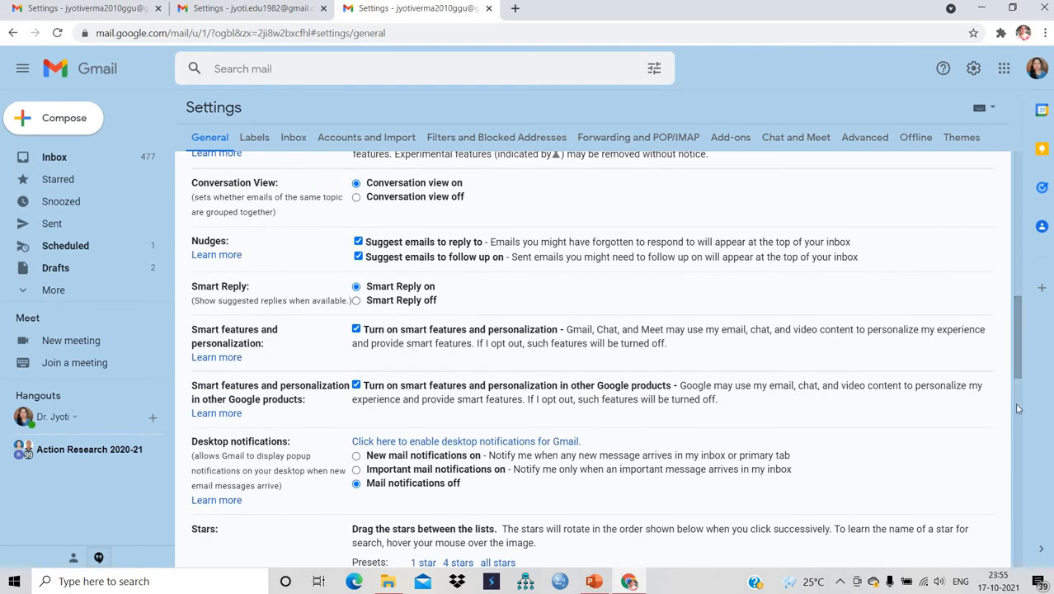
{"action": "left_click", "coordinate": [1018, 408]}
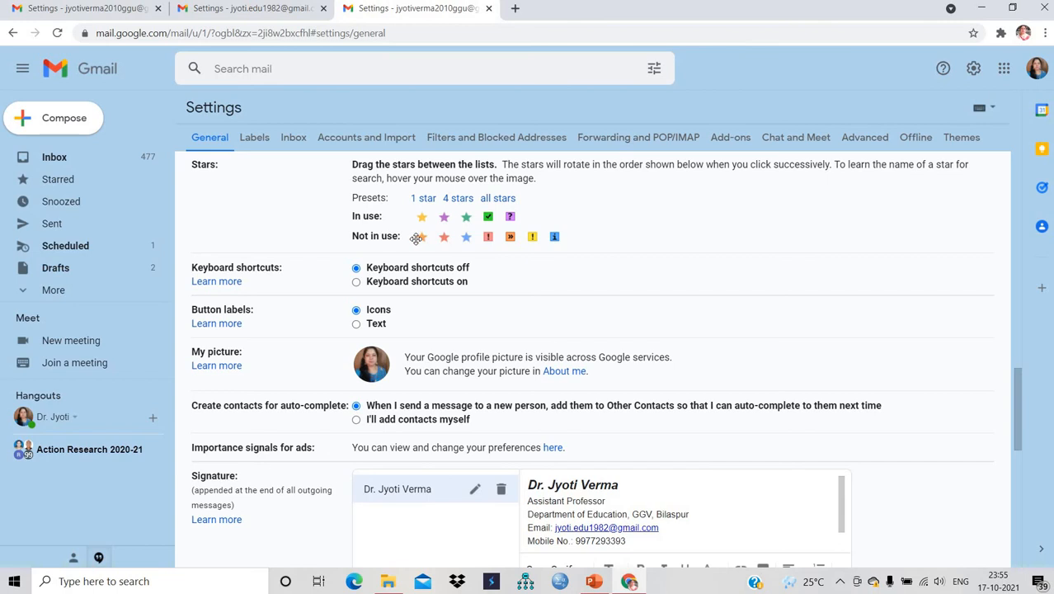
{"action": "left_click_drag", "start_coordinate": [423, 236], "coordinate": [552, 217]}
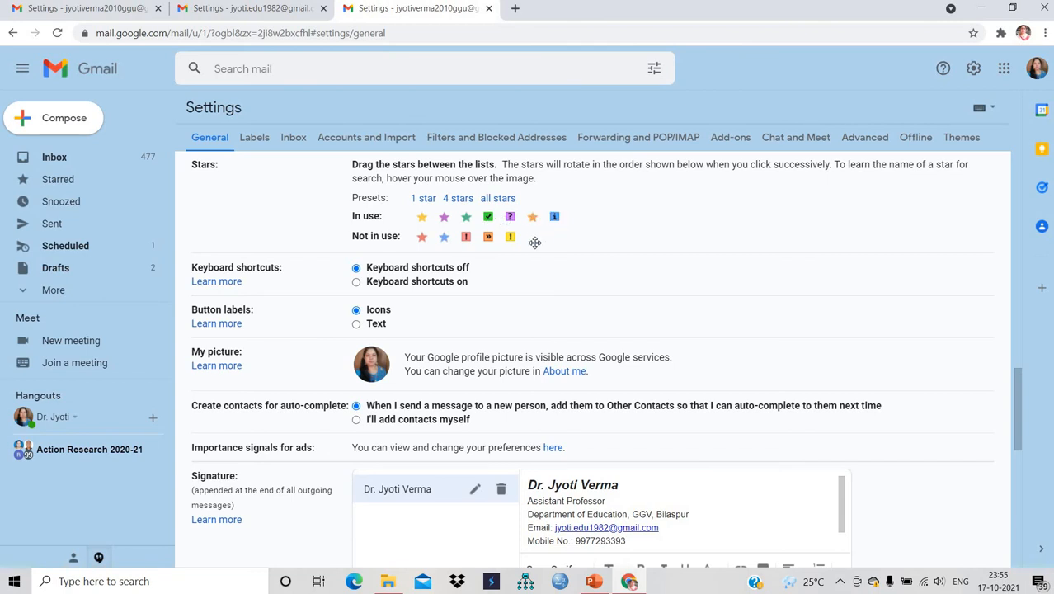
{"action": "left_click_drag", "start_coordinate": [554, 217], "coordinate": [532, 244]}
{"action": "left_click_drag", "start_coordinate": [421, 234], "coordinate": [532, 219]}
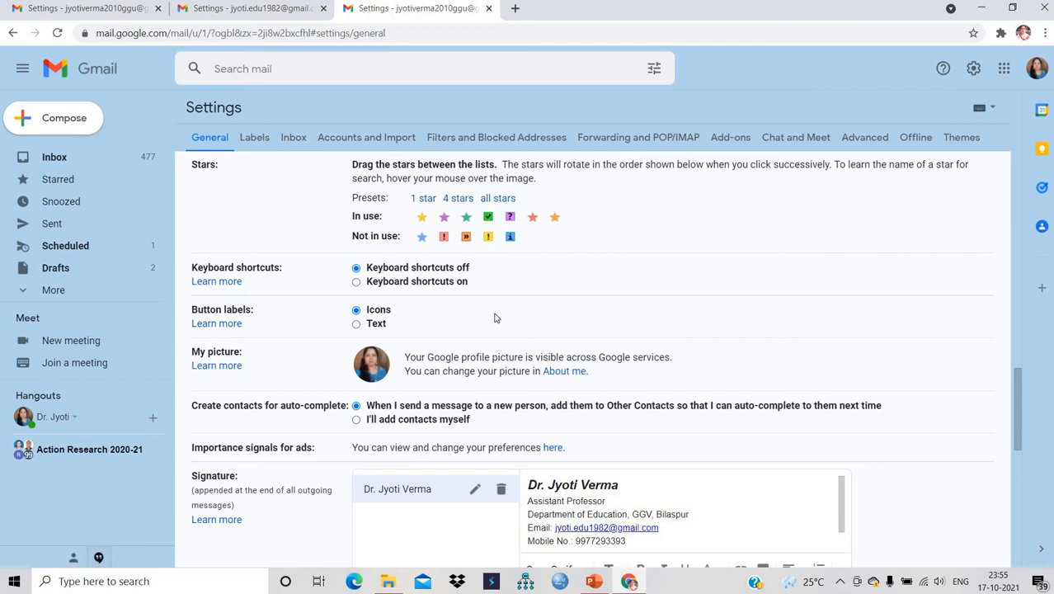
- Scroll down to the Signature section and start a new signature with Create new
{"action": "left_click", "coordinate": [1018, 470]}
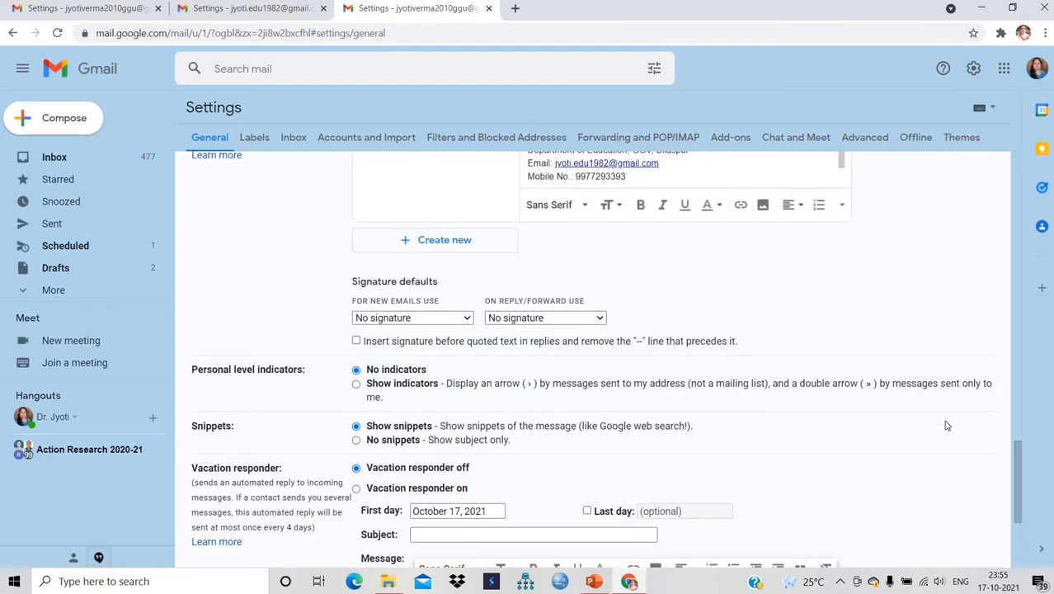
{"action": "left_click", "coordinate": [1012, 379]}
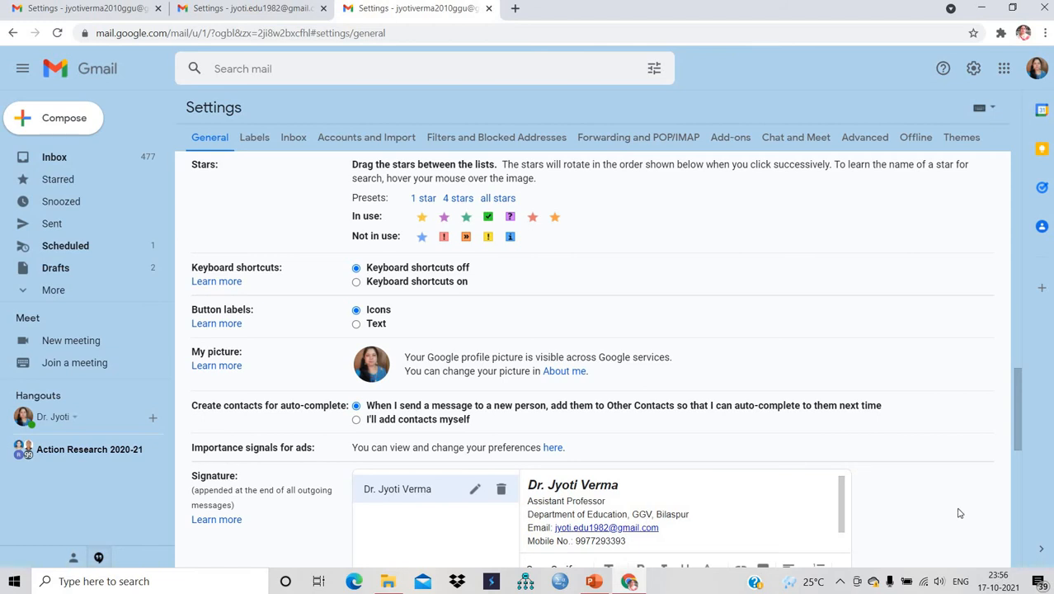
{"action": "left_click", "coordinate": [1015, 471]}
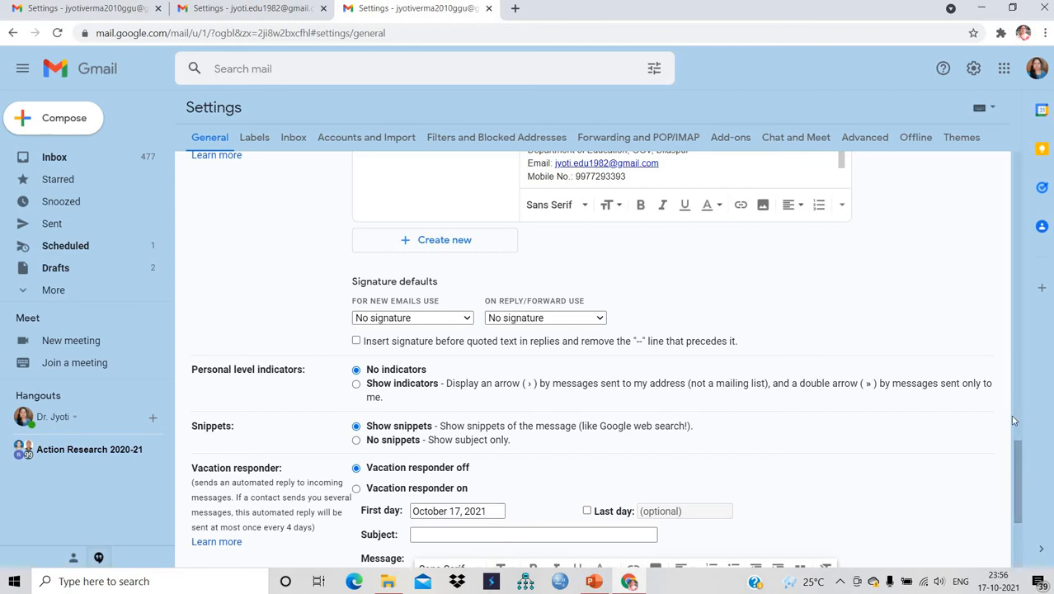
{"action": "scroll", "coordinate": [991, 465], "scroll_direction": "up", "scroll_amount": 4}
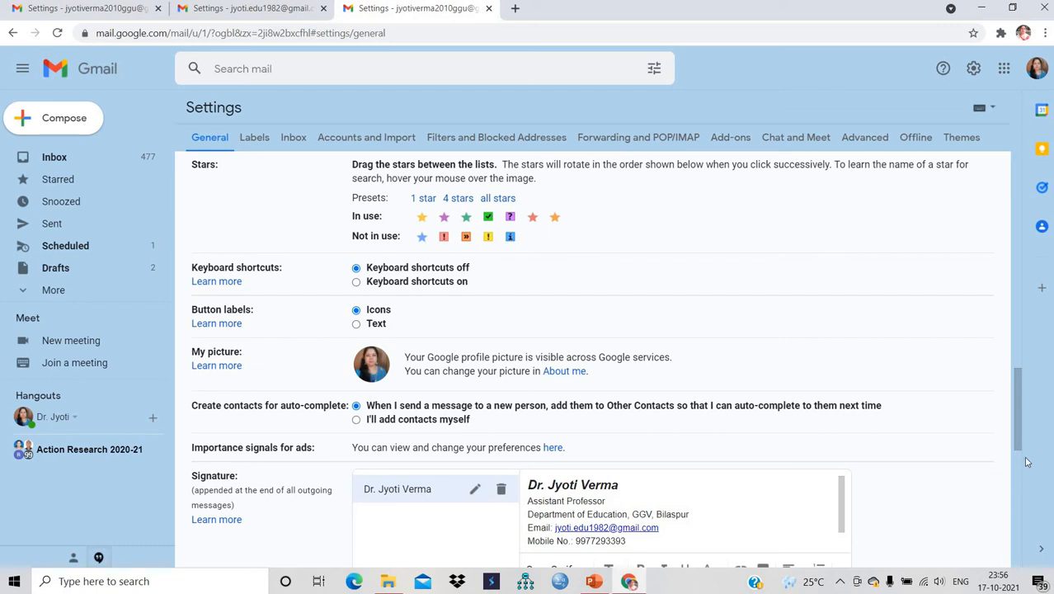
{"action": "left_click", "coordinate": [1015, 464]}
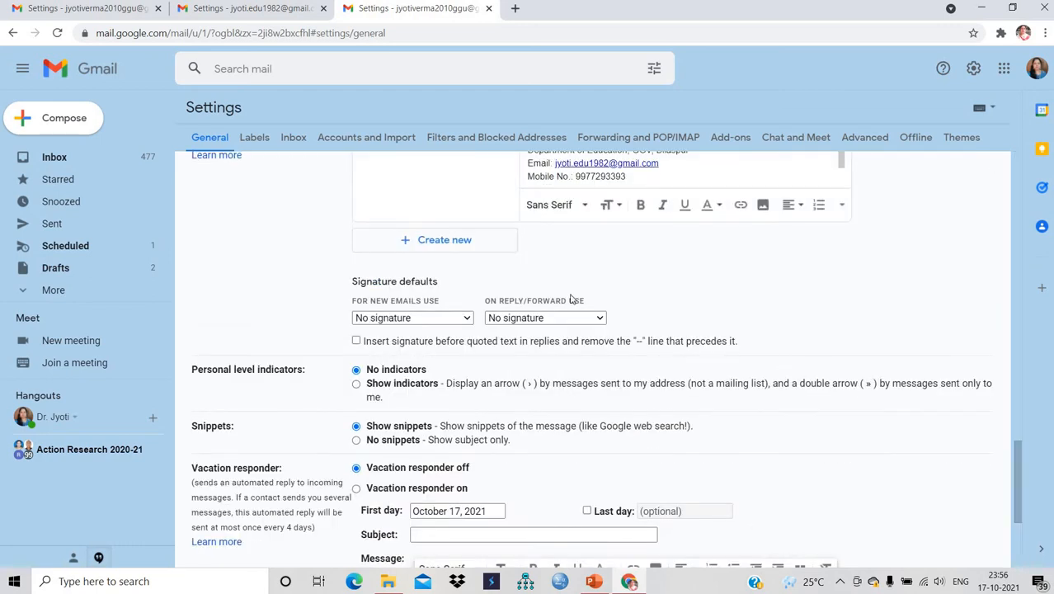
{"action": "left_click", "coordinate": [449, 248]}
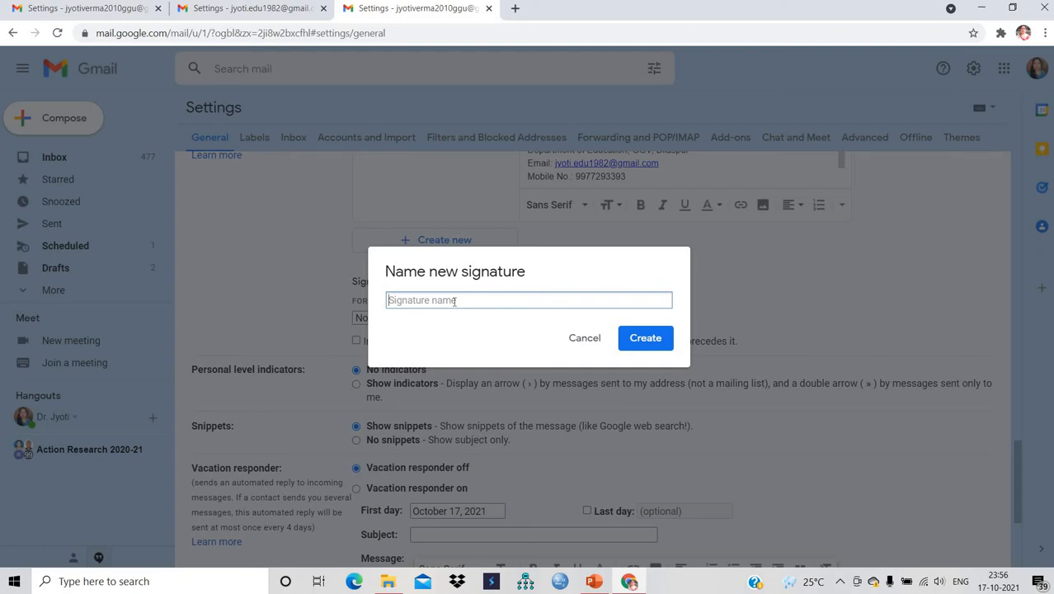
- Name the new signature with the account owner's full name and create it
{"action": "type", "text": "Jyoti Verma"}
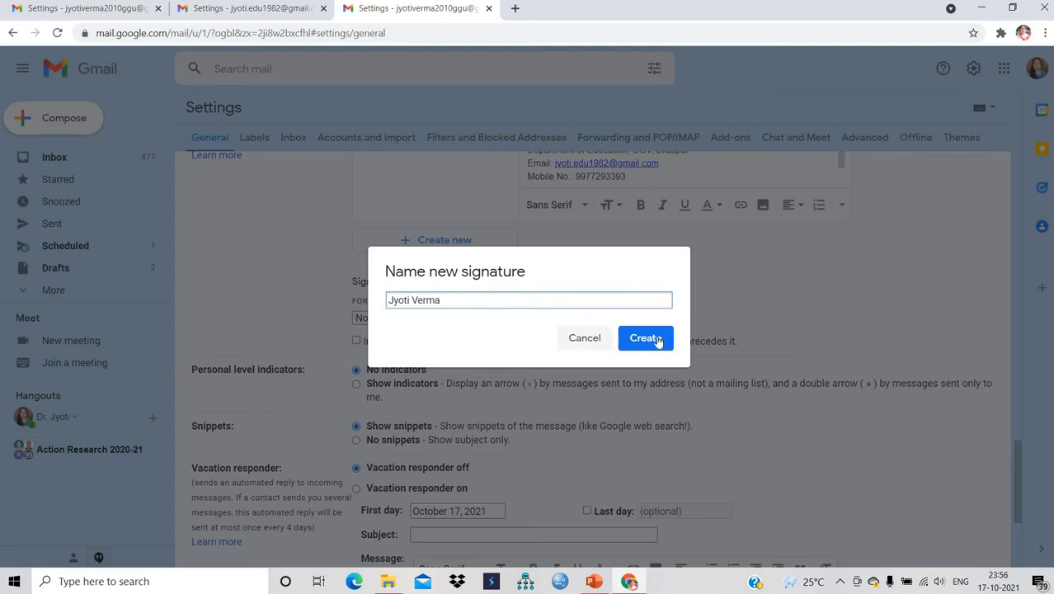
{"action": "left_click", "coordinate": [657, 339]}
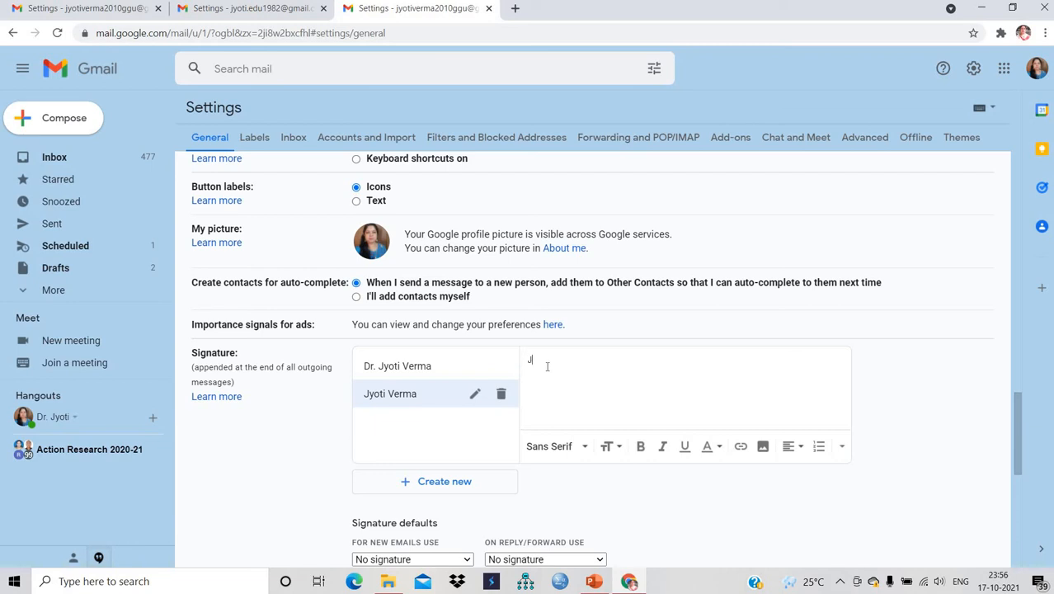
- Enter the owner's name, 'Assistant Professor' and 'Department of Education.GGV, Bilaspur' lines in the signature
{"action": "type", "text": "yoti Verma"}
{"action": "key", "text": "Return"}
{"action": "type", "text": "Assistant Professor"}
{"action": "key", "text": "Return"}
{"action": "type", "text": "Department of Education.GGV, Bilaspur"}
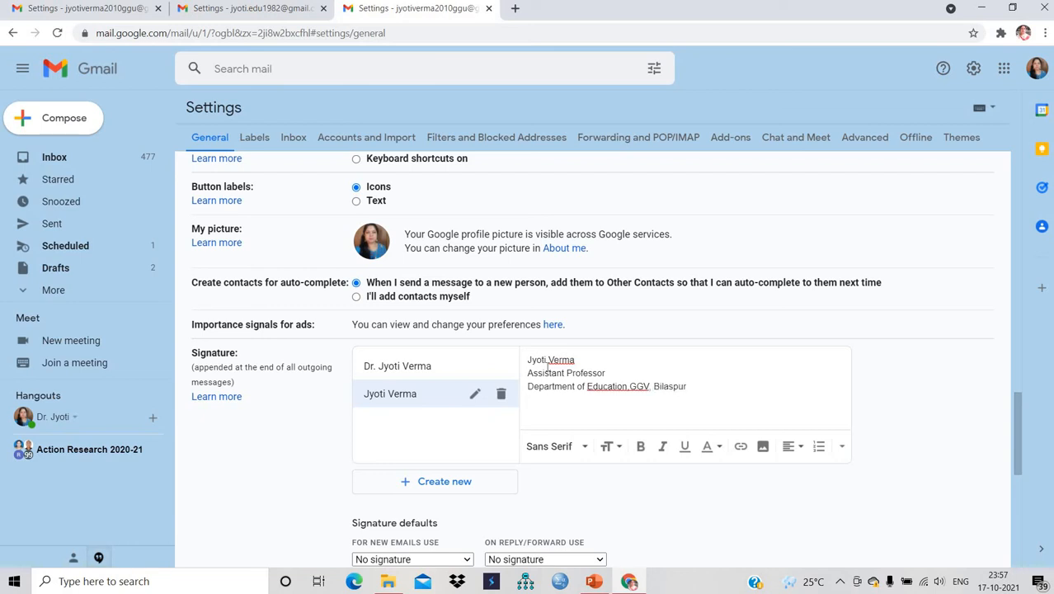
- Add the e-mail address and mobile number lines, leaving an empty line below
{"action": "key", "text": "Return"}
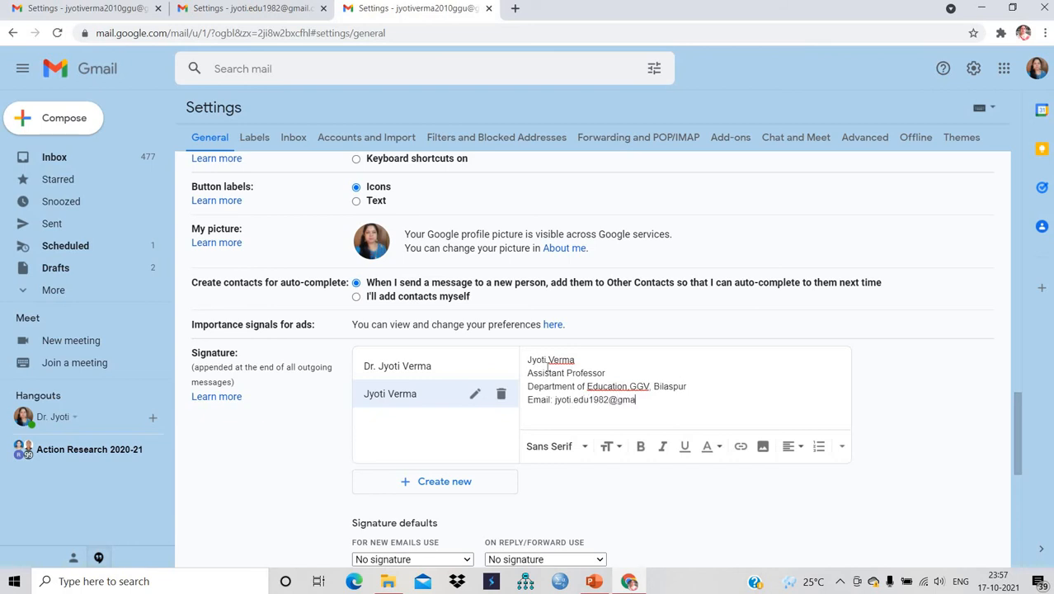
{"action": "type", "text": "Mob"}
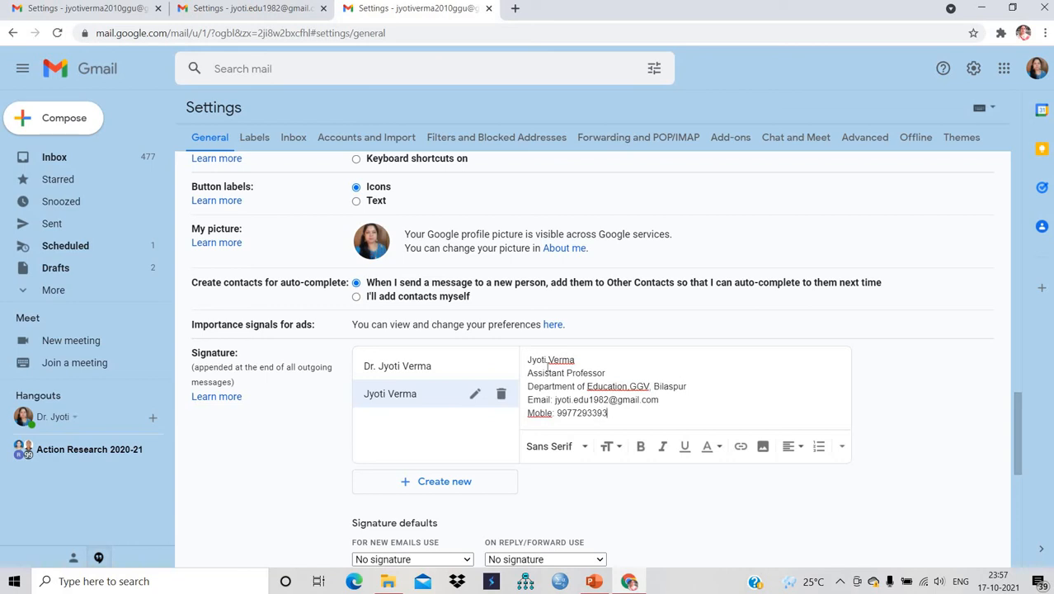
{"action": "key", "text": "Return"}
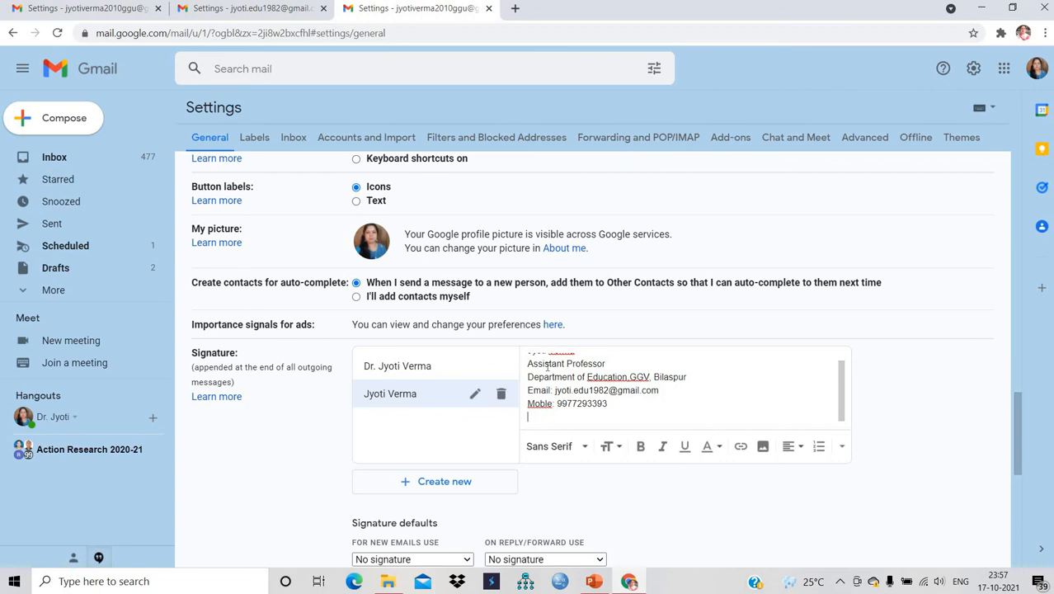
{"action": "type", "text": "Wbsite"}
{"action": "key", "text": "BackSpace"}
{"action": "key", "text": "BackSpace"}
{"action": "key", "text": "BackSpace"}
{"action": "key", "text": "BackSpace"}
{"action": "key", "text": "BackSpace"}
{"action": "key", "text": "BackSpace"}
{"action": "key", "text": "BackSpace"}
{"action": "key", "text": "BackSpace"}
{"action": "key", "text": "Return"}
- Insert an 'Institutional Website' link to ggu.ac.in at the end of the signature
{"action": "left_click", "coordinate": [741, 447]}
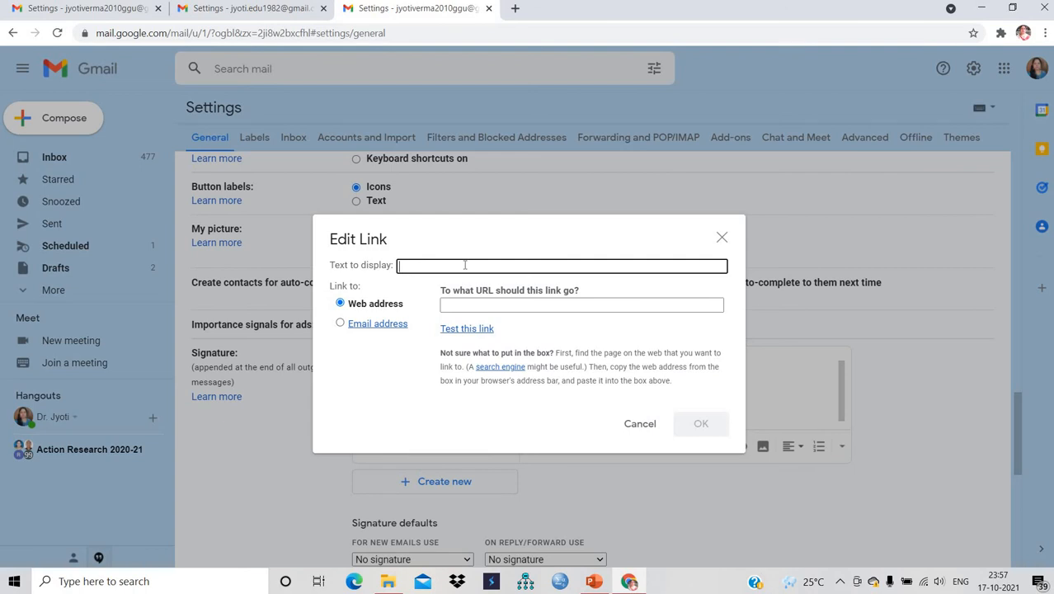
{"action": "type", "text": "Webs"}
{"action": "type", "text": "ite"}
{"action": "type", "text": "Institu"}
{"action": "type", "text": "tional"}
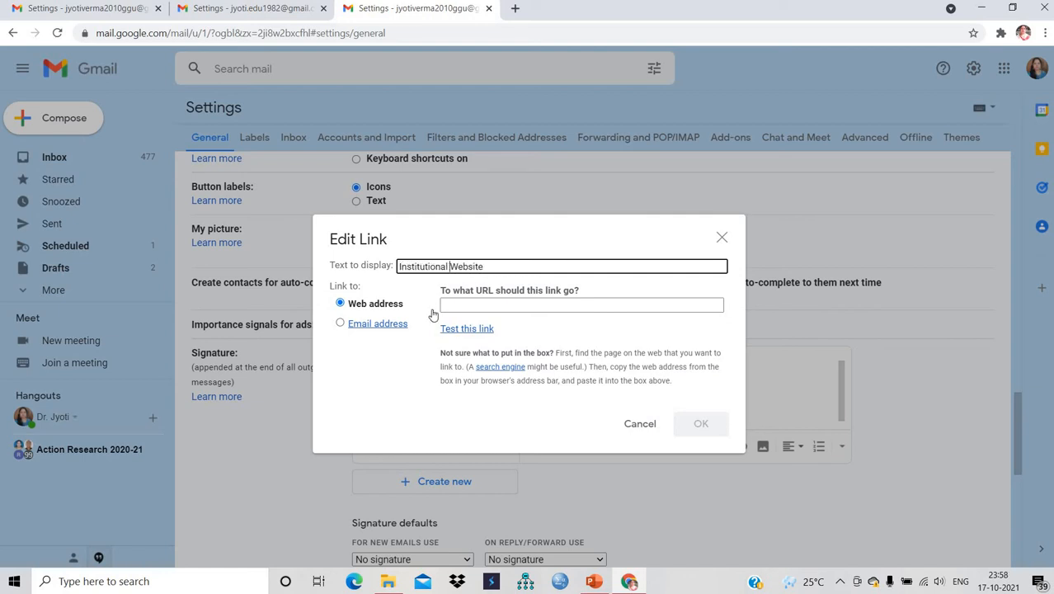
{"action": "left_click", "coordinate": [454, 306]}
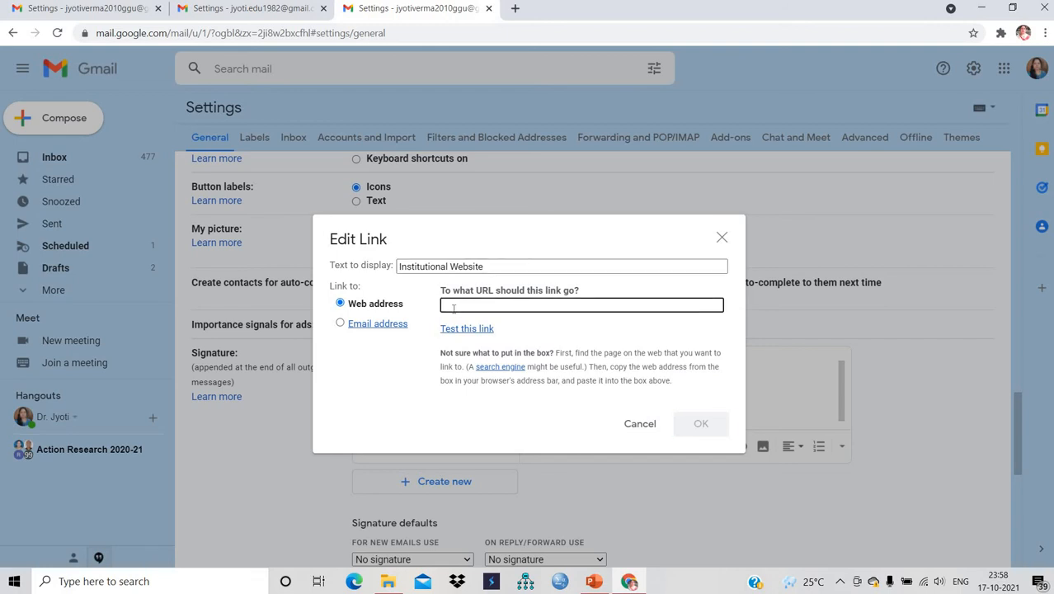
{"action": "type", "text": "ggu.ac.in"}
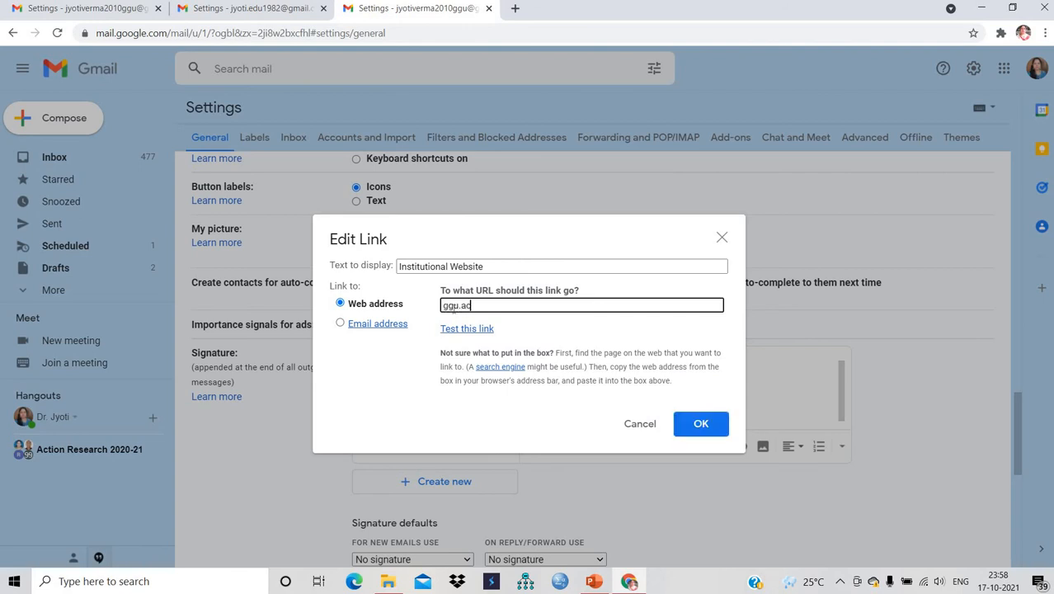
{"action": "left_click", "coordinate": [700, 423]}
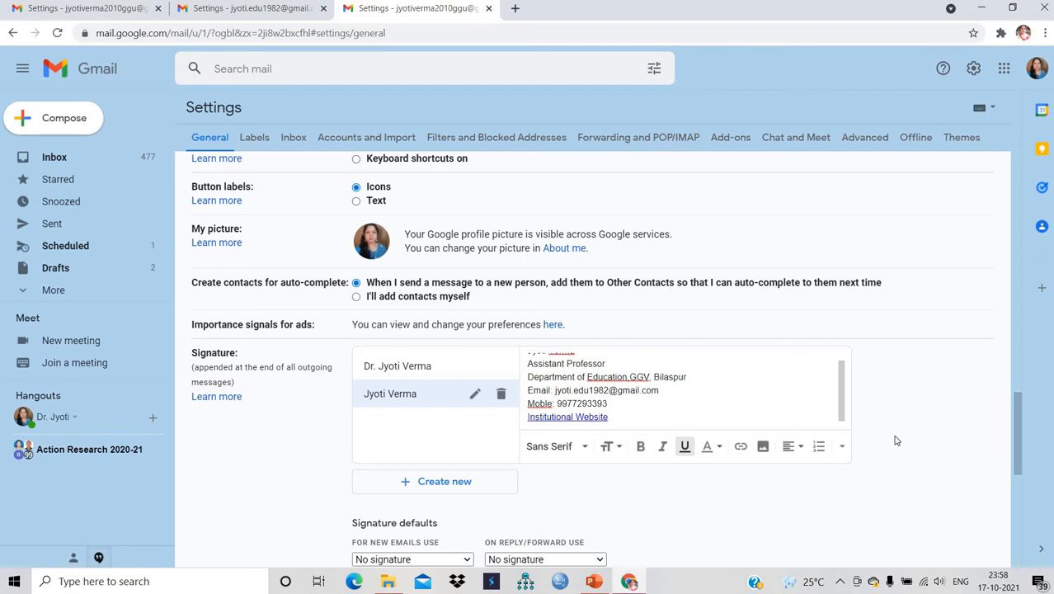
- Scroll to the bottom of Settings and save the new star and signature changes
{"action": "left_click", "coordinate": [1020, 495]}
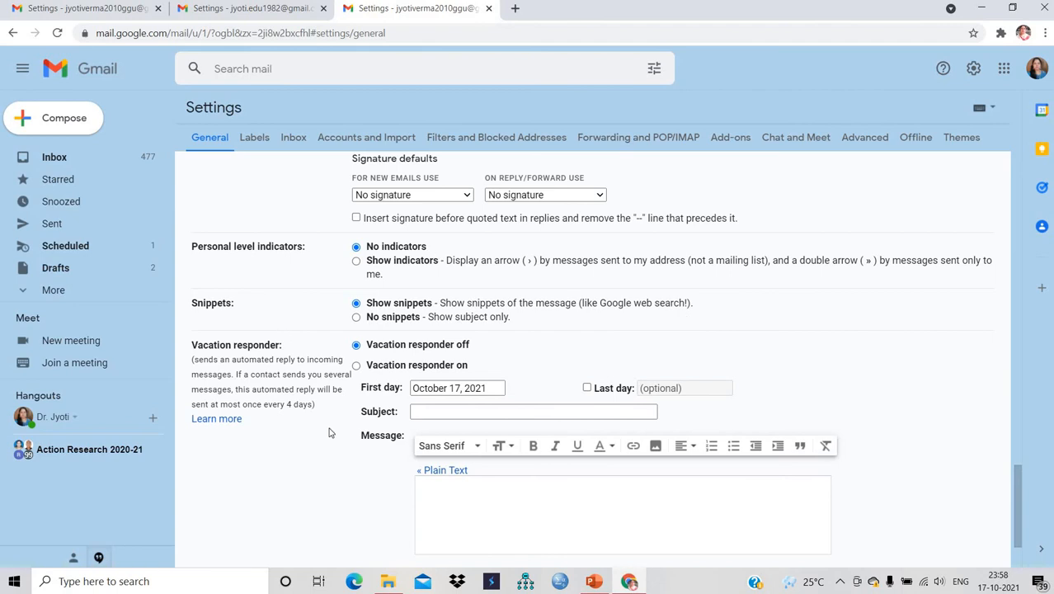
{"action": "left_click", "coordinate": [1015, 559]}
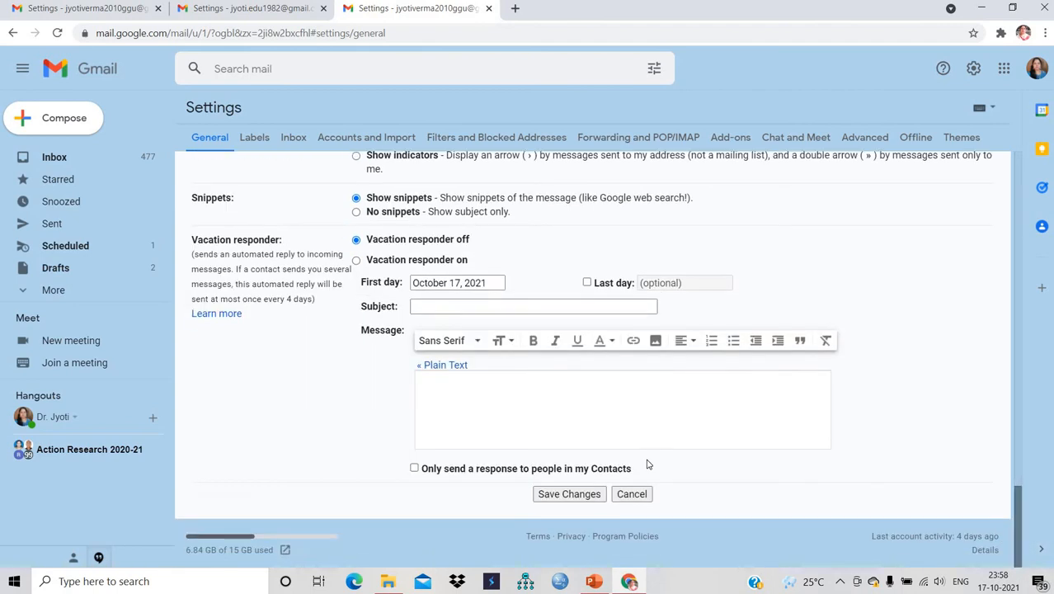
{"action": "left_click", "coordinate": [556, 494]}
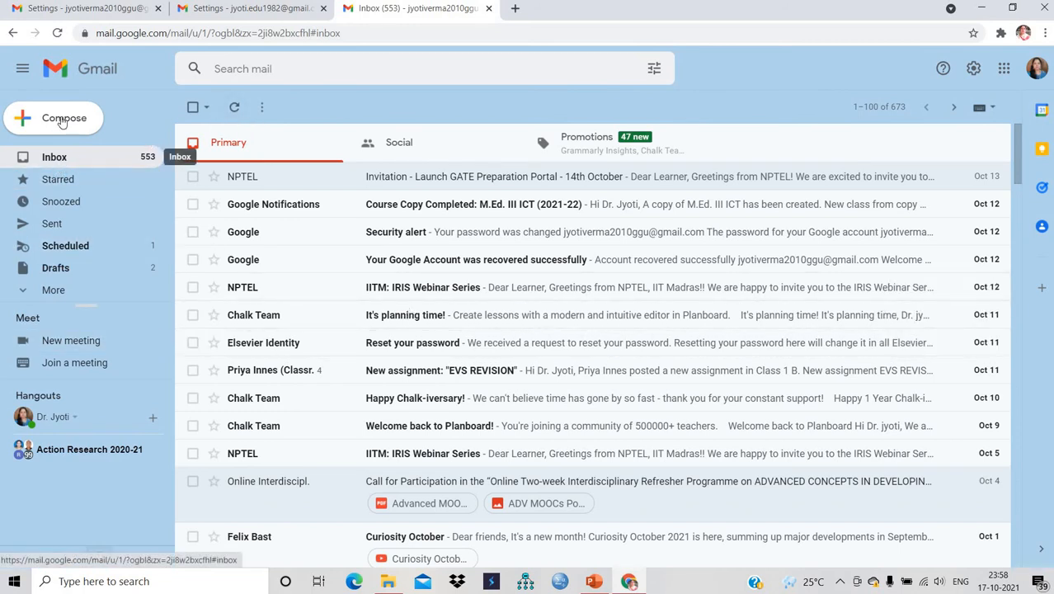
- Draft an email to the suggested contact with subject 'Regarding Invitation' and a short greeting
{"action": "left_click", "coordinate": [61, 121]}
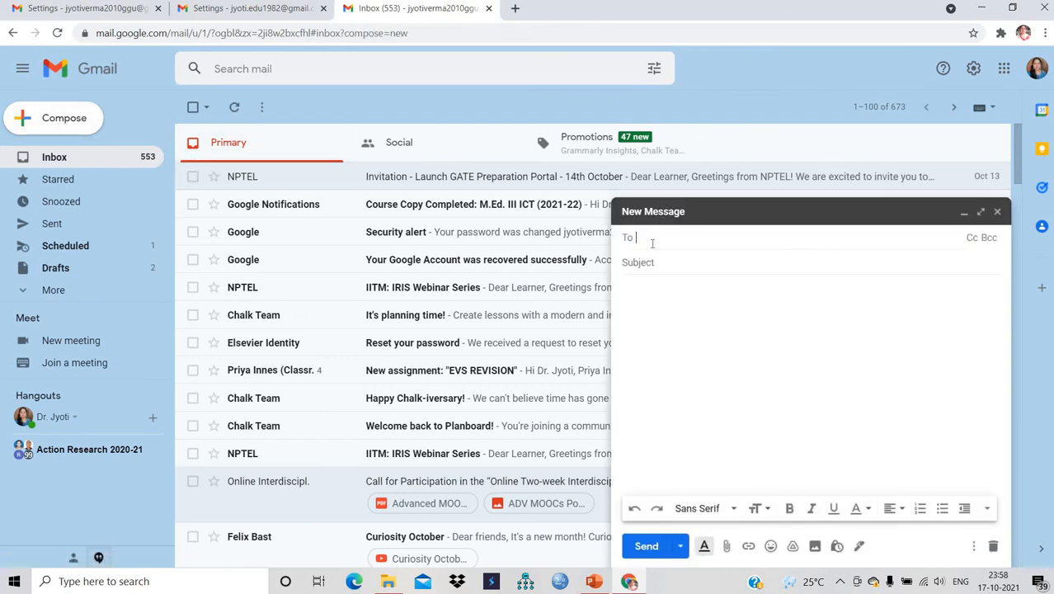
{"action": "type", "text": "jy"}
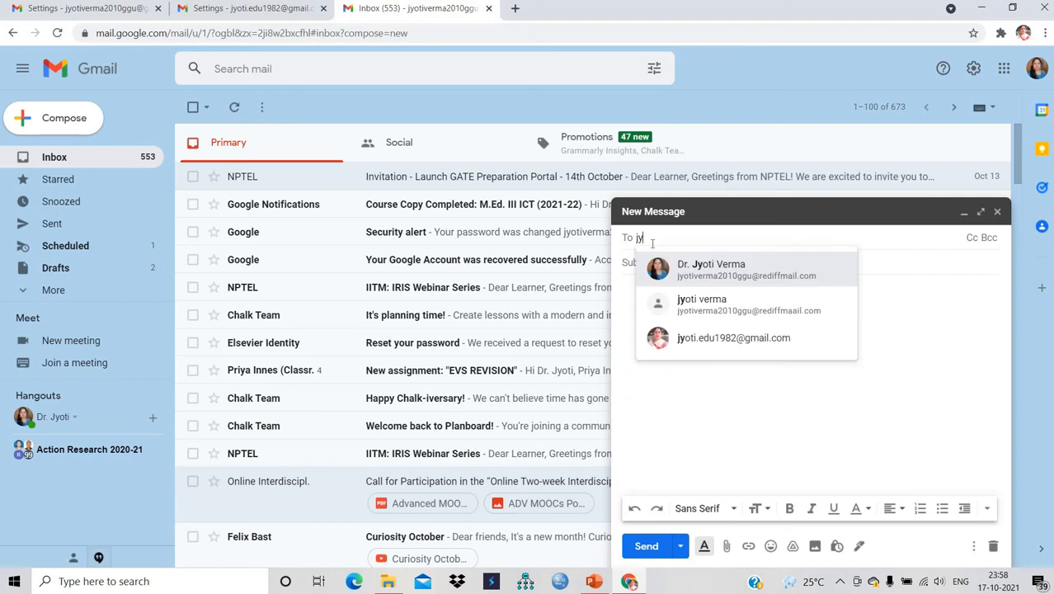
{"action": "left_click", "coordinate": [725, 266]}
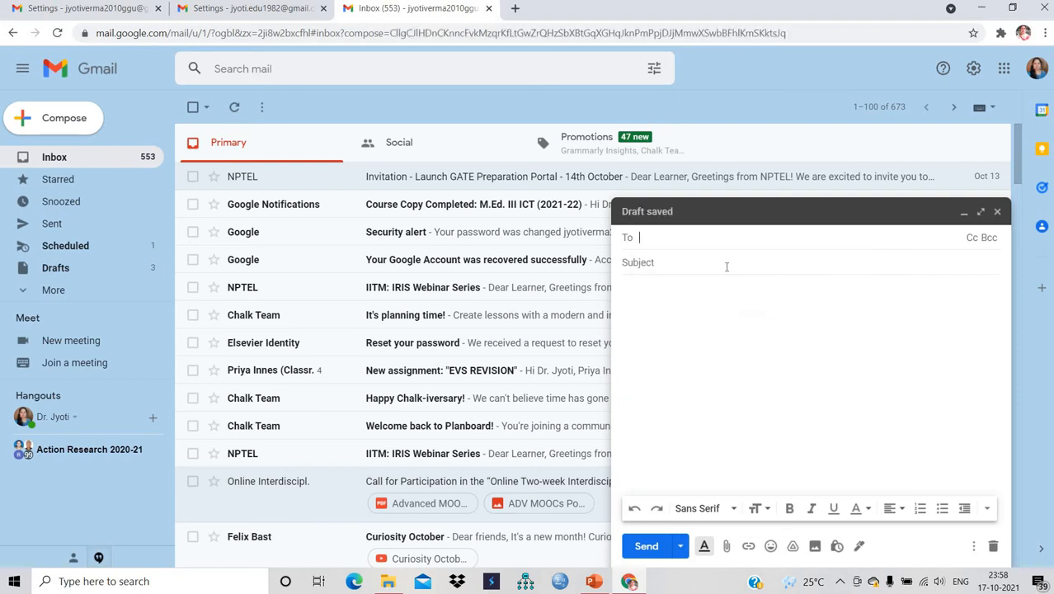
{"action": "left_click", "coordinate": [695, 264]}
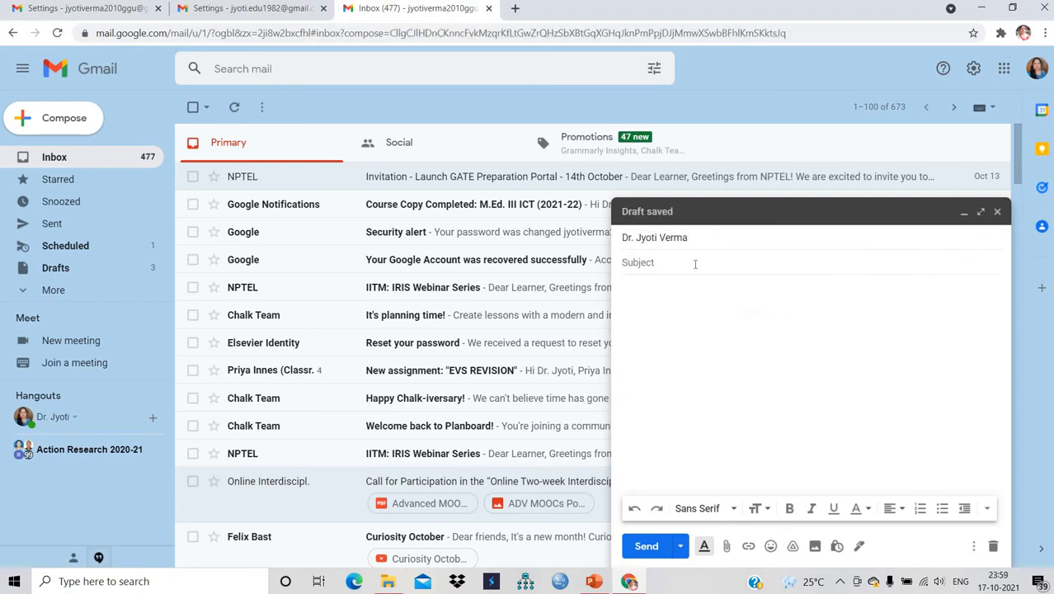
{"action": "type", "text": "Regarding Invita"}
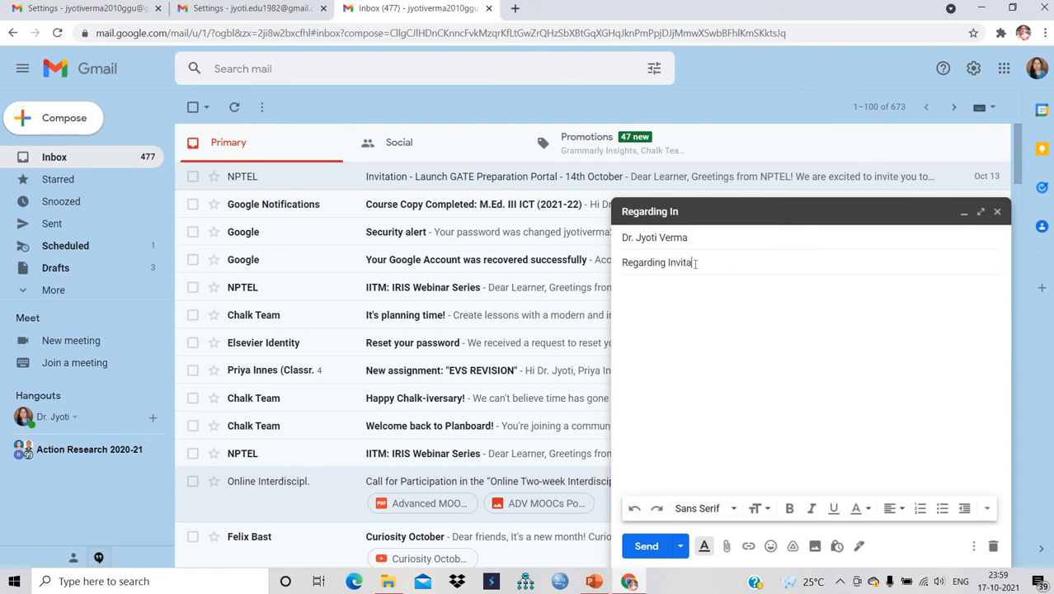
{"action": "type", "text": "tion"}
{"action": "left_click", "coordinate": [672, 290]}
{"action": "type", "text": "Hi Jyoti"}
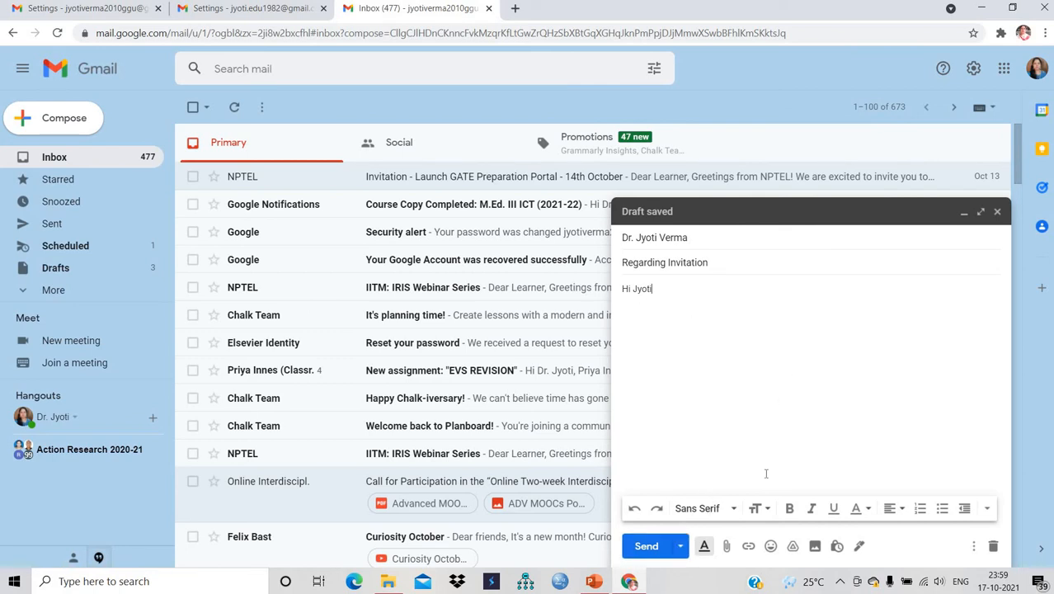
- Insert the new institutional signature with its website link below the greeting
{"action": "left_click", "coordinate": [858, 548]}
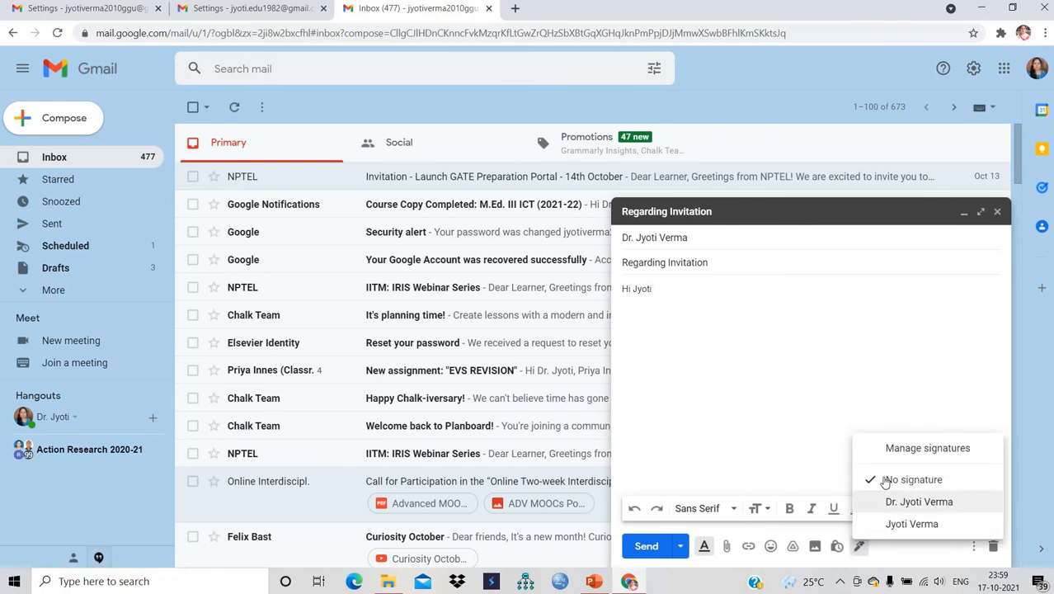
{"action": "left_click", "coordinate": [933, 528]}
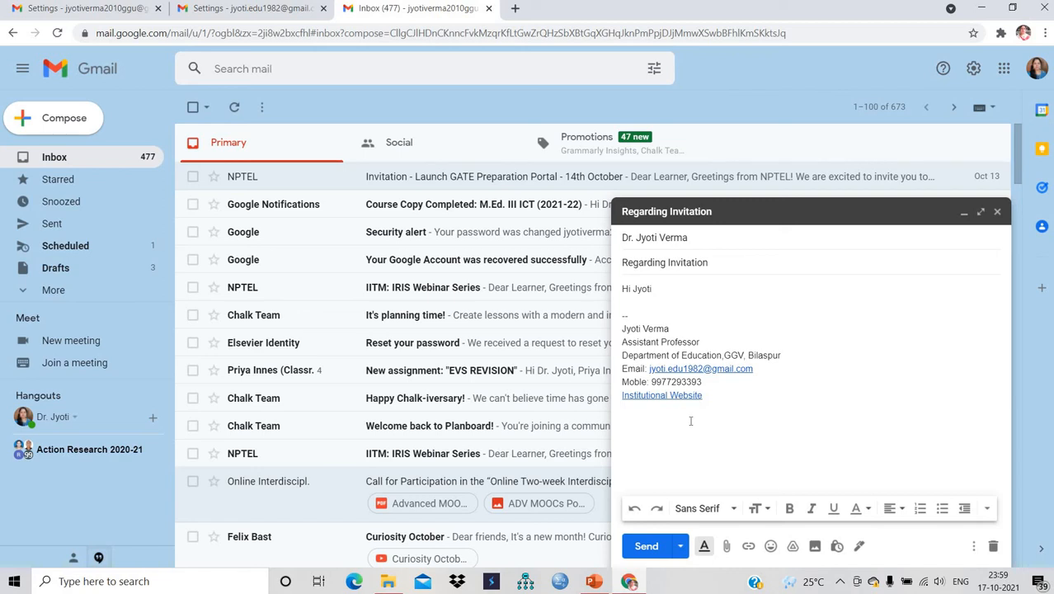
{"action": "left_click", "coordinate": [681, 548]}
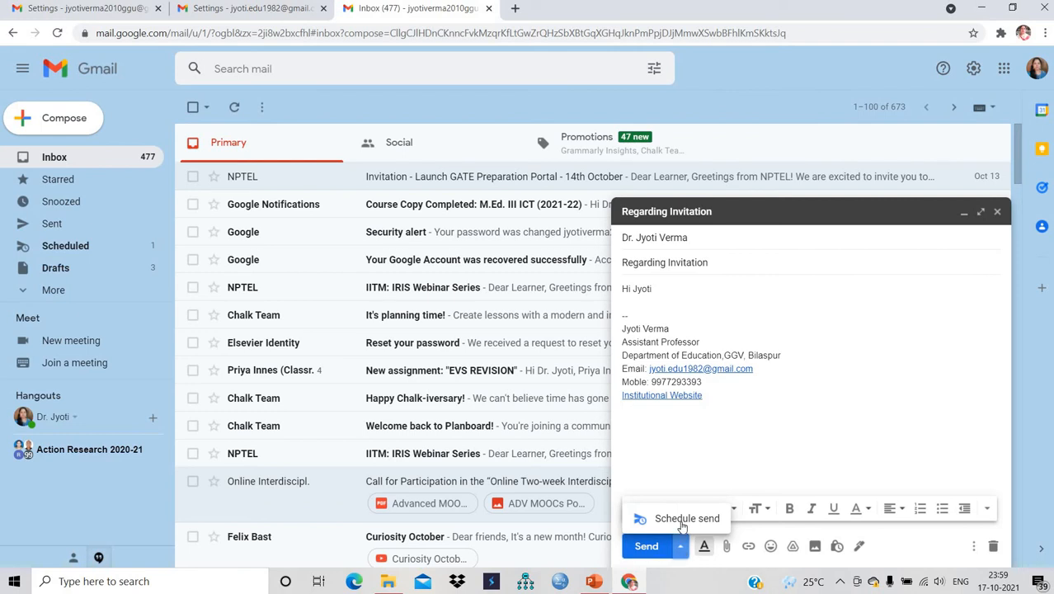
- Schedule the 'Regarding Invitation' email for Oct 20 at 08:00 AM
{"action": "left_click", "coordinate": [681, 521]}
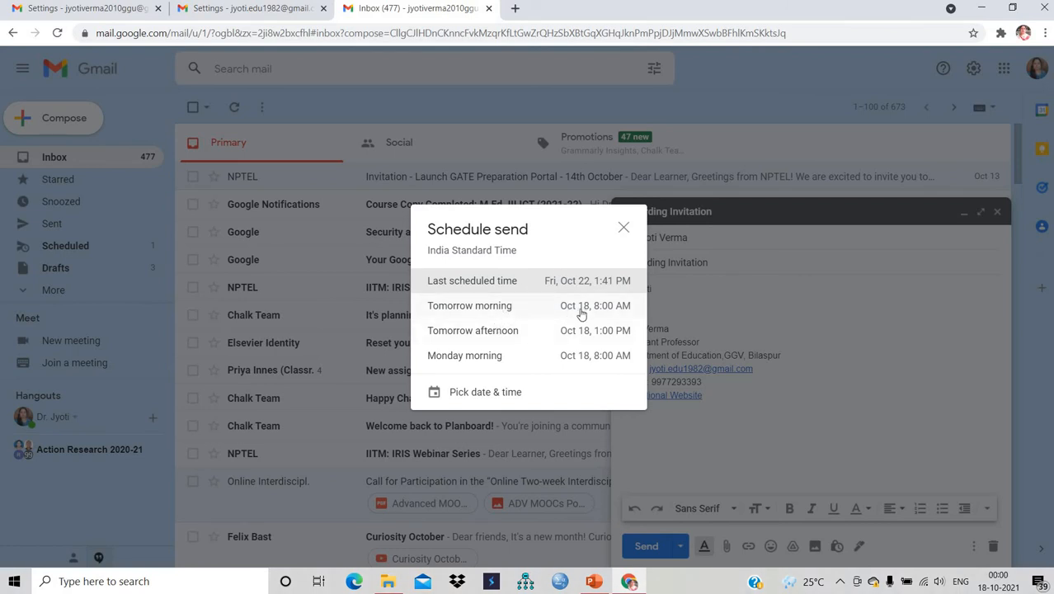
{"action": "left_click", "coordinate": [485, 394]}
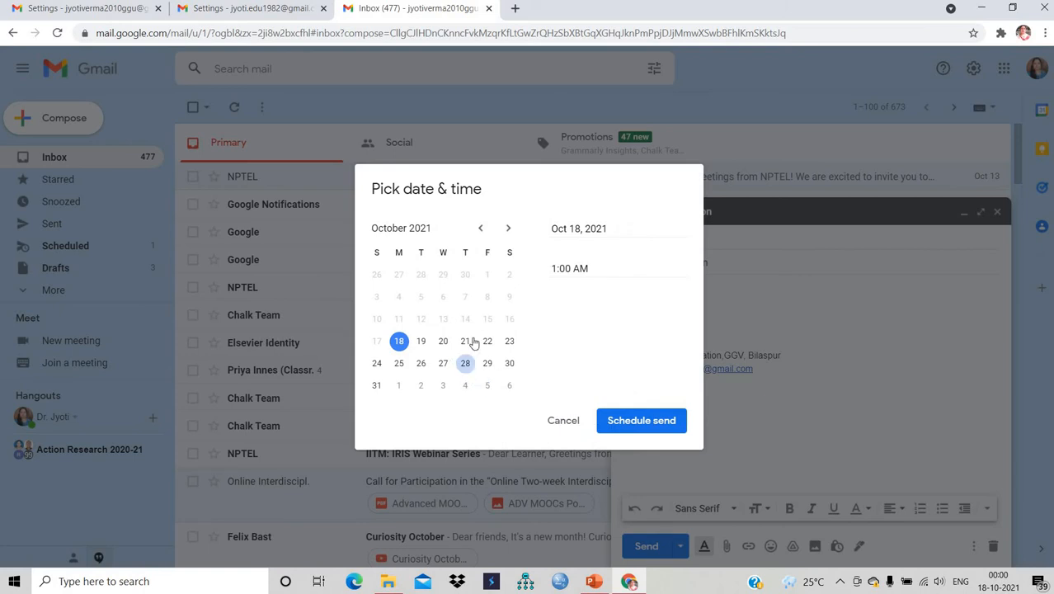
{"action": "left_click", "coordinate": [444, 343]}
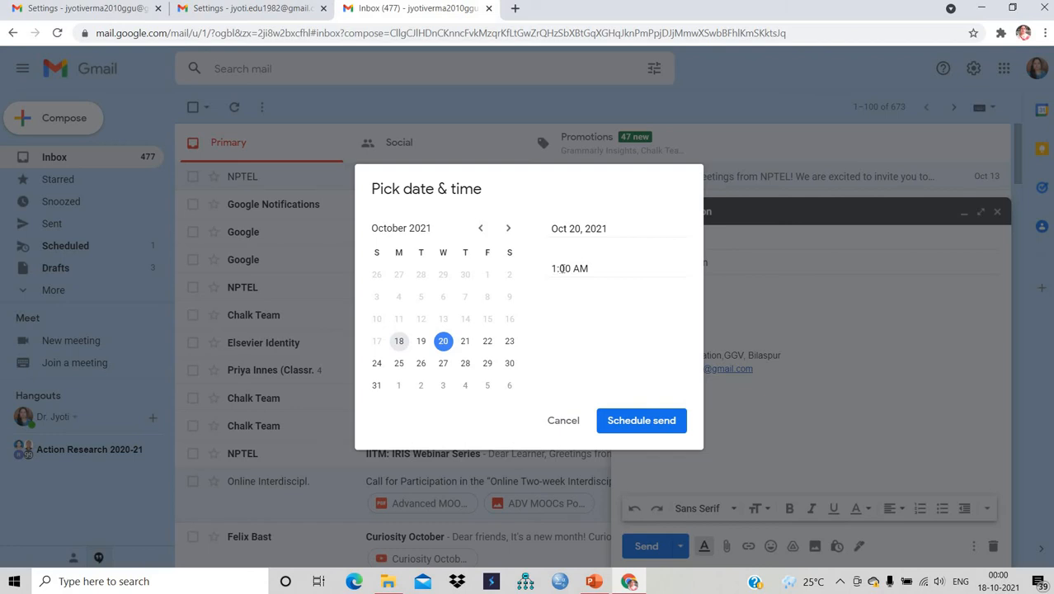
{"action": "left_click", "coordinate": [557, 268]}
{"action": "key", "text": "BackSpace"}
{"action": "type", "text": "08"}
{"action": "left_click", "coordinate": [641, 421]}
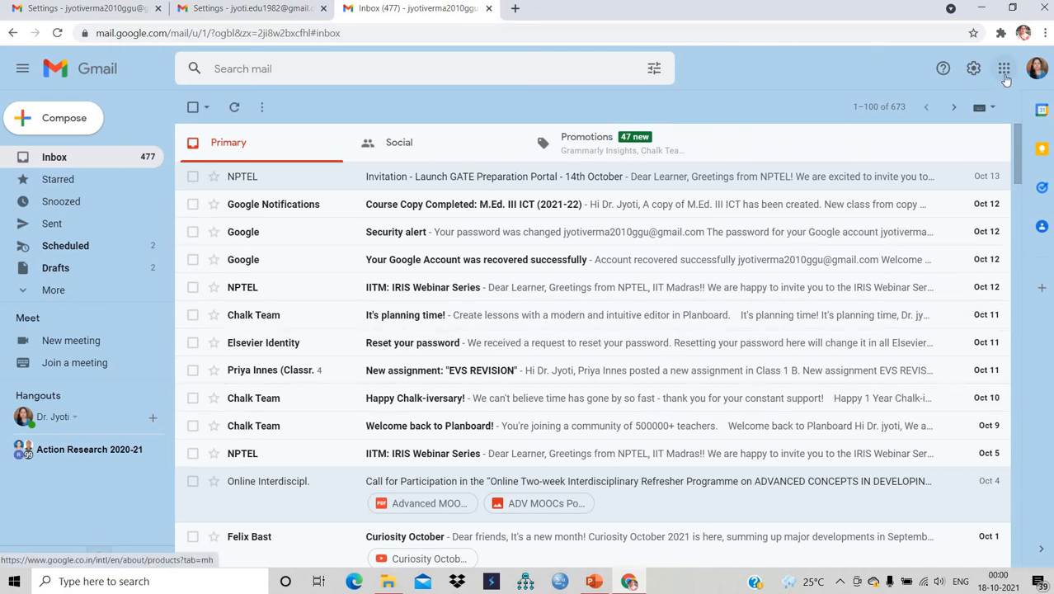
- Go to Google Contacts from the apps launcher and start a blank new contact
{"action": "left_click", "coordinate": [1004, 71]}
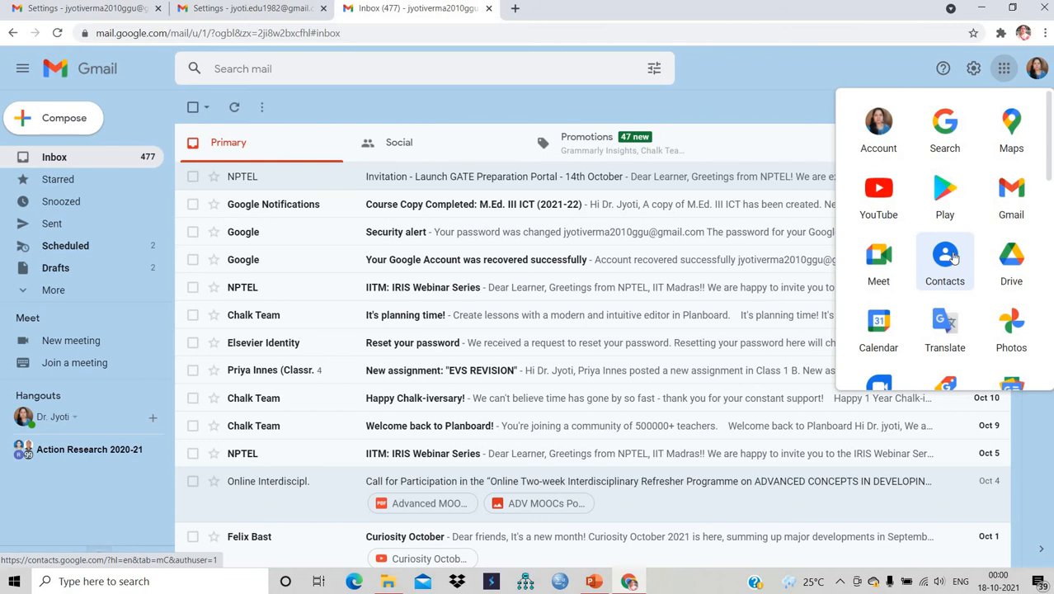
{"action": "left_click", "coordinate": [950, 258]}
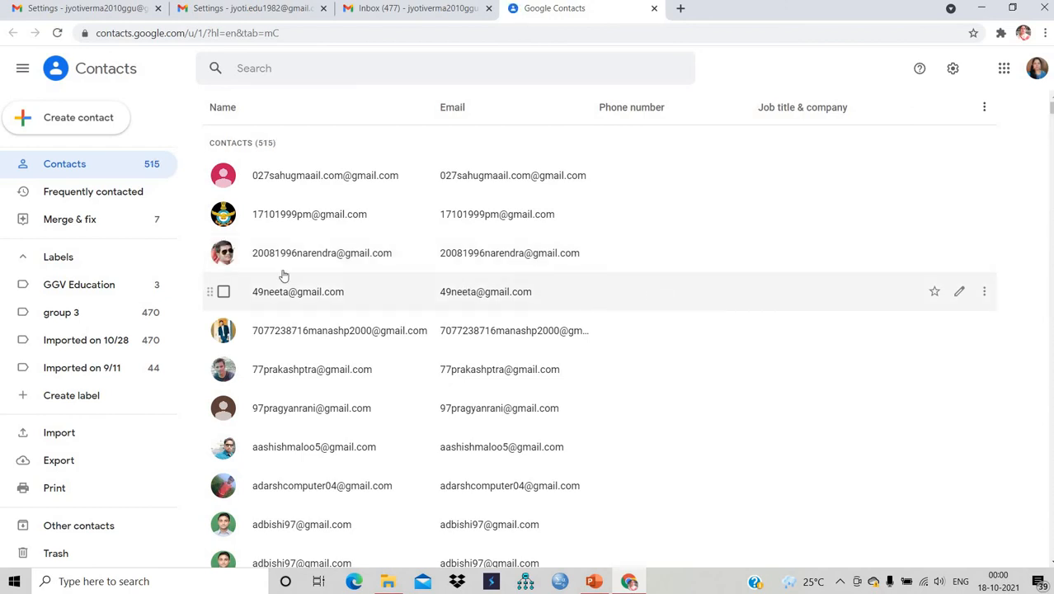
{"action": "left_click", "coordinate": [82, 167]}
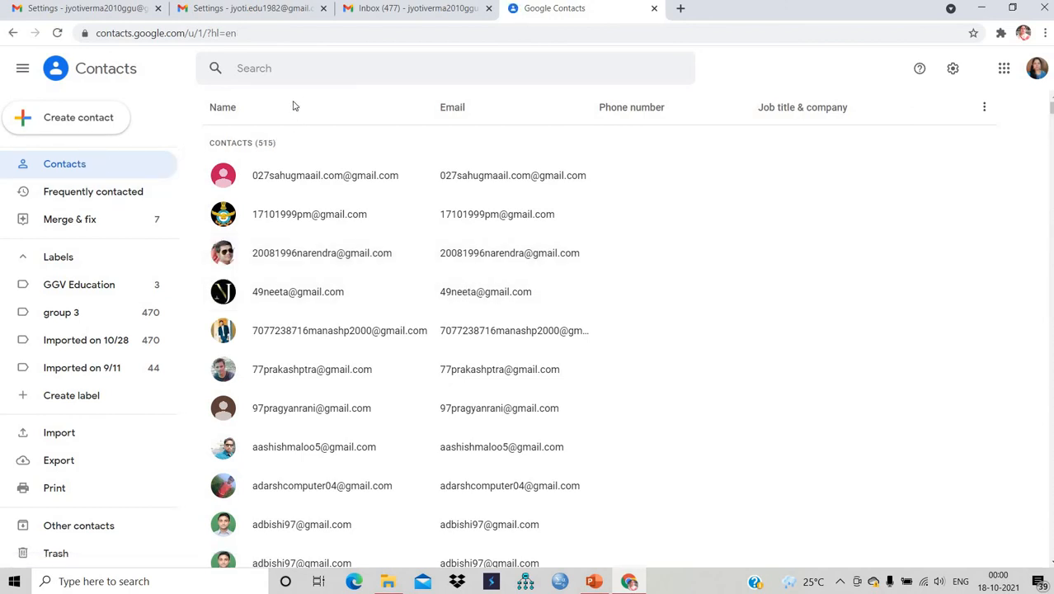
{"action": "left_click", "coordinate": [94, 124]}
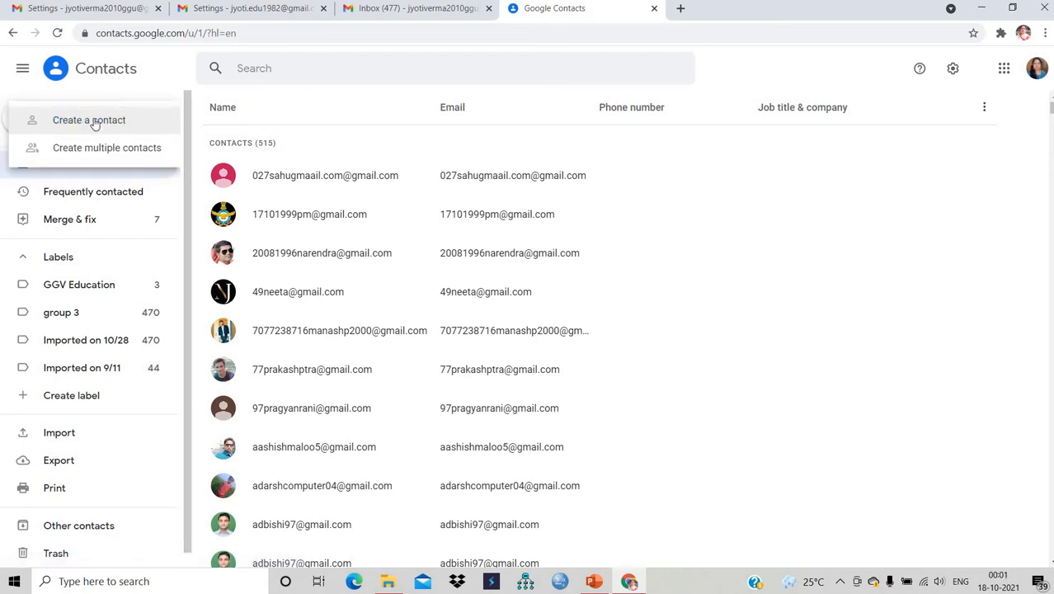
{"action": "left_click", "coordinate": [94, 121]}
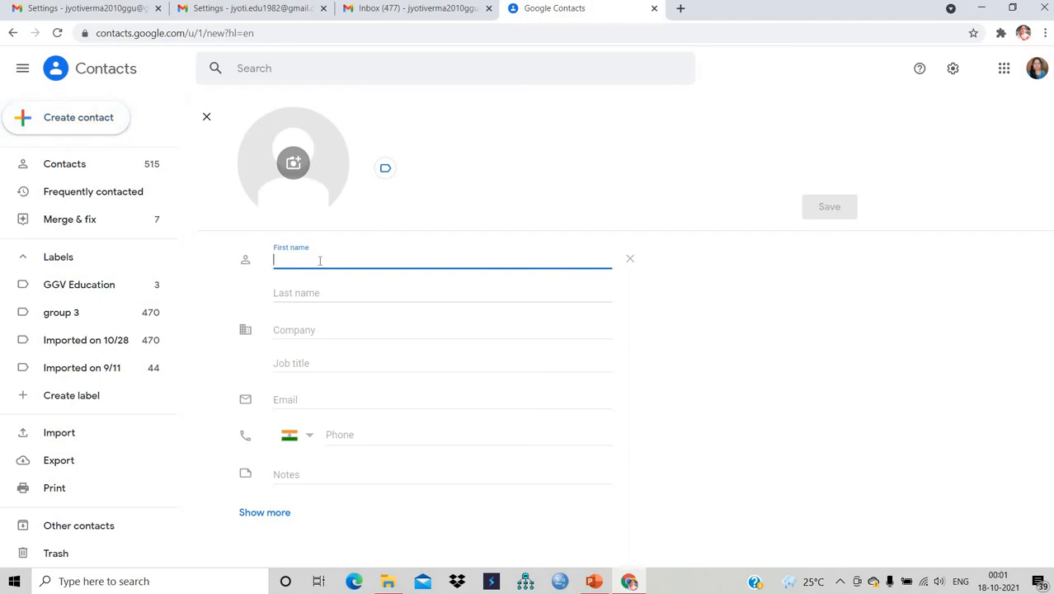
- Enter the contact's full name and correct the job title to 'teacher'
{"action": "type", "text": "Jy"}
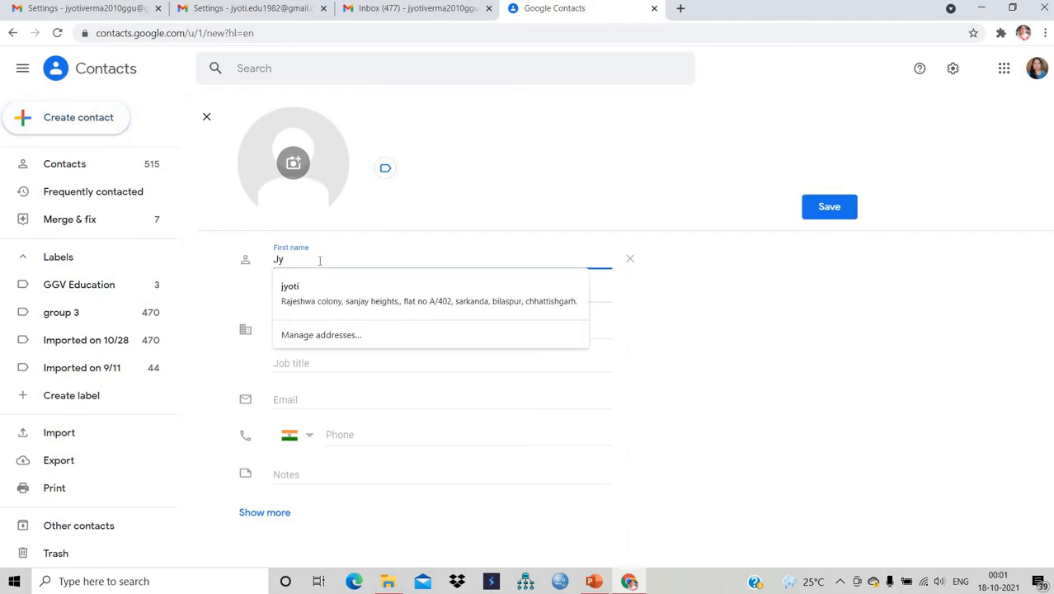
{"action": "type", "text": "oti Verma"}
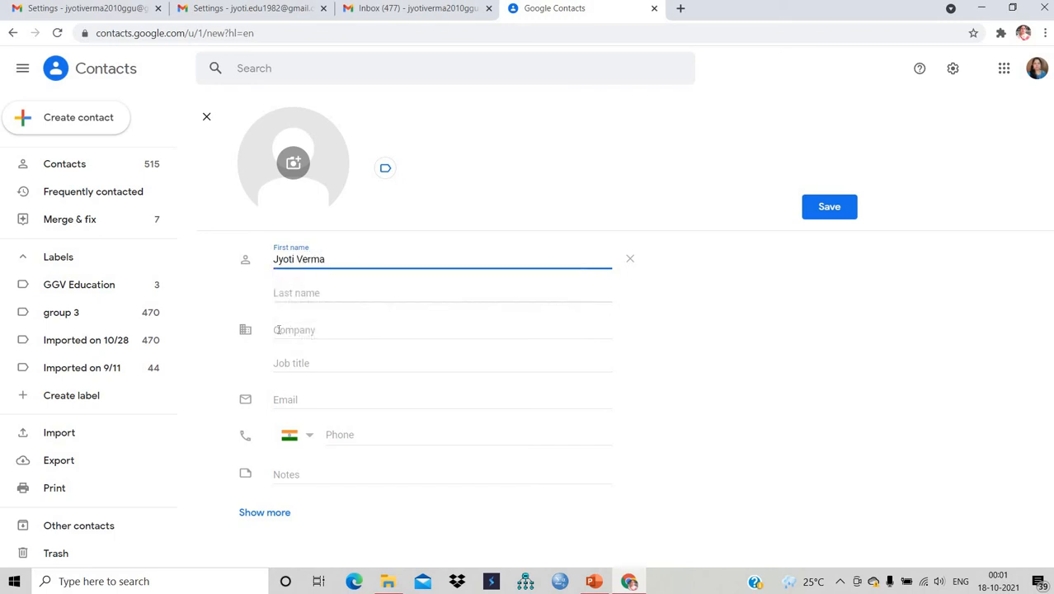
{"action": "left_click", "coordinate": [293, 365]}
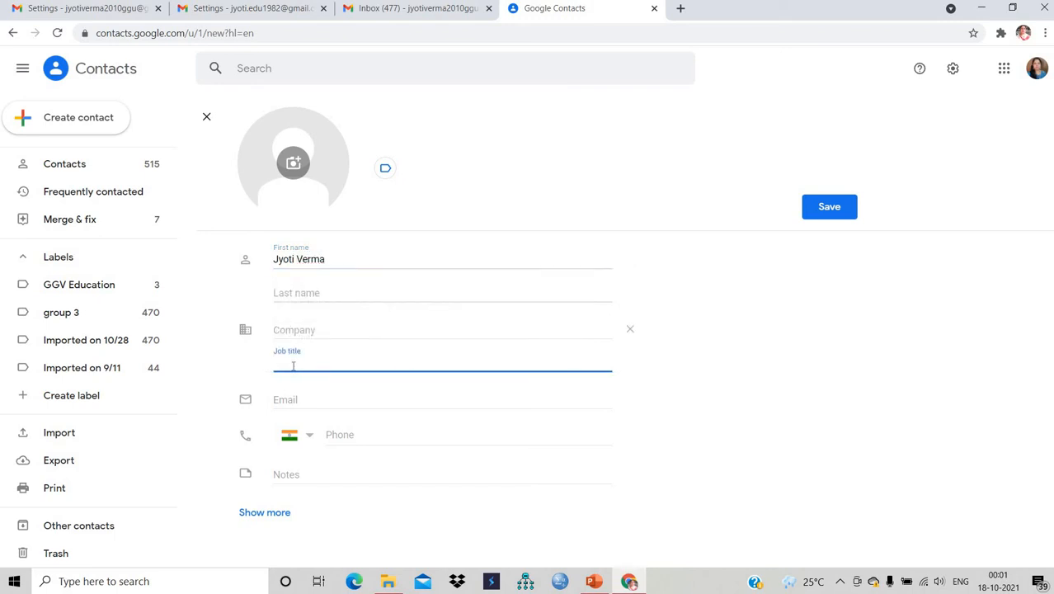
{"action": "type", "text": "assistant"}
{"action": "left_click", "coordinate": [296, 401]}
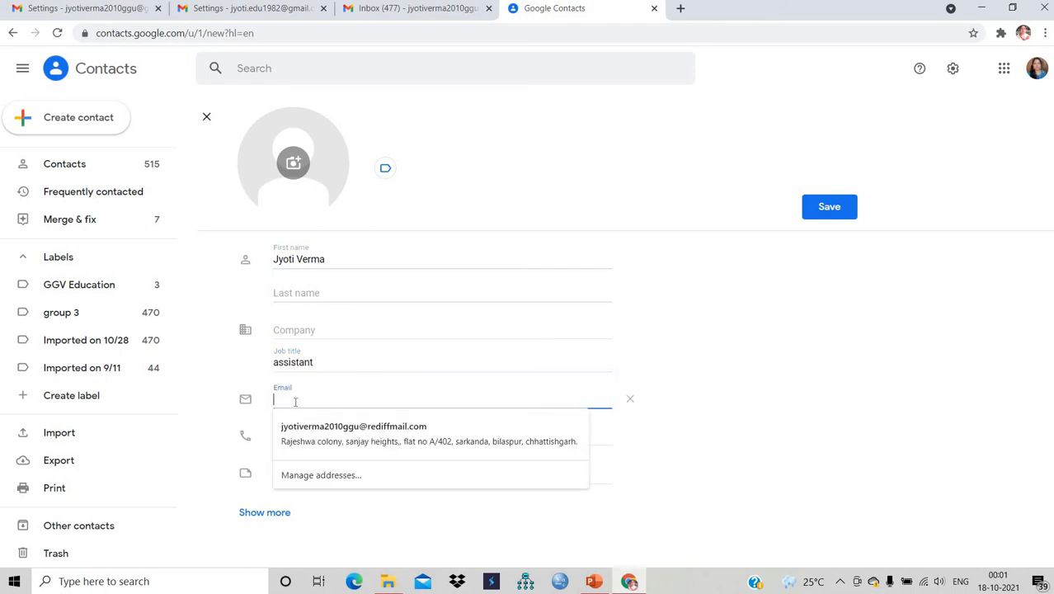
{"action": "left_click", "coordinate": [325, 363]}
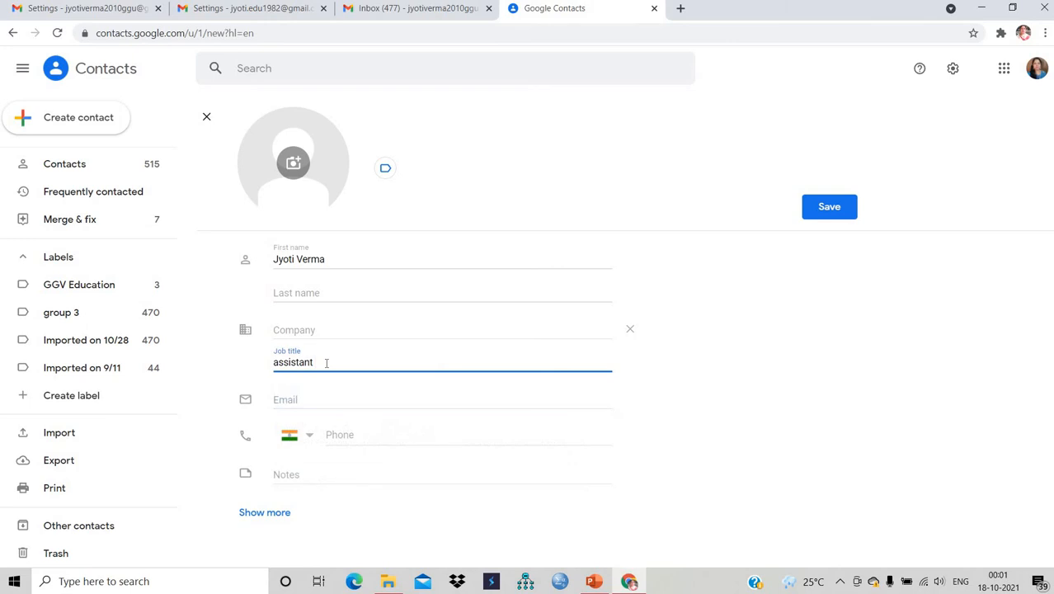
{"action": "key", "text": "BackSpace"}
{"action": "key", "text": "BackSpace"}
{"action": "key", "text": "BackSpace"}
{"action": "key", "text": "BackSpace"}
{"action": "key", "text": "BackSpace"}
{"action": "key", "text": "BackSpace"}
{"action": "key", "text": "BackSpace"}
{"action": "key", "text": "BackSpace"}
{"action": "key", "text": "BackSpace"}
{"action": "key", "text": "BackSpace"}
{"action": "type", "text": "teacher"}
- Add the contact's e-mail address and suggested phone number, then save the contact
{"action": "left_click", "coordinate": [295, 401]}
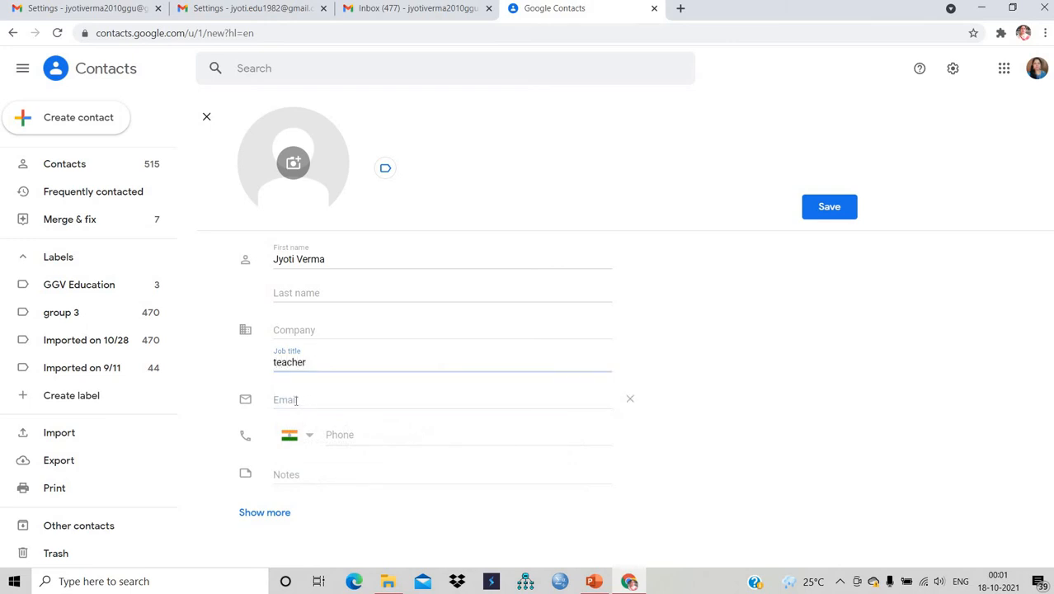
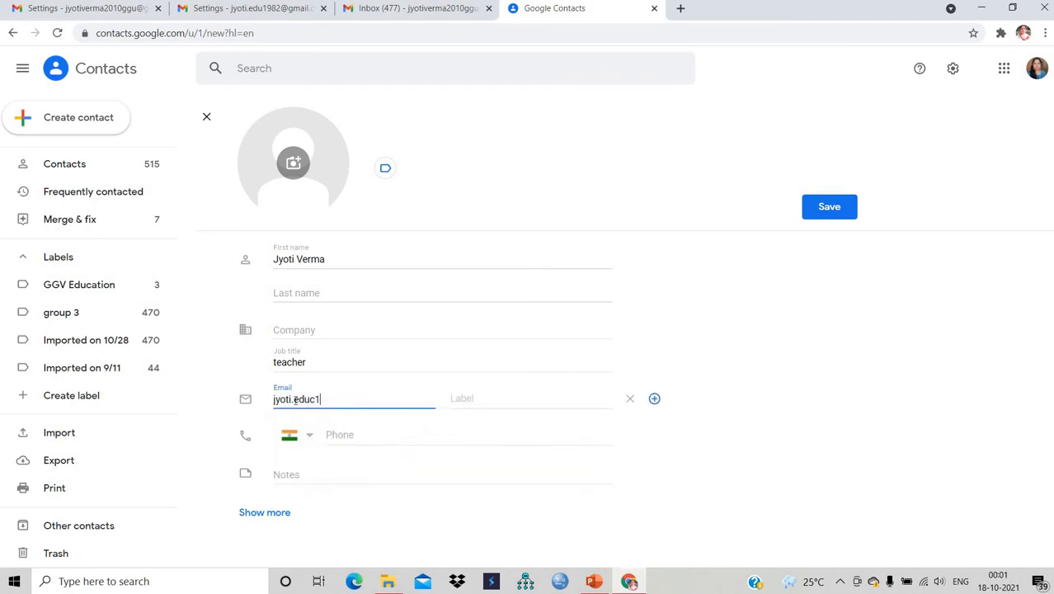
{"action": "left_click", "coordinate": [352, 435]}
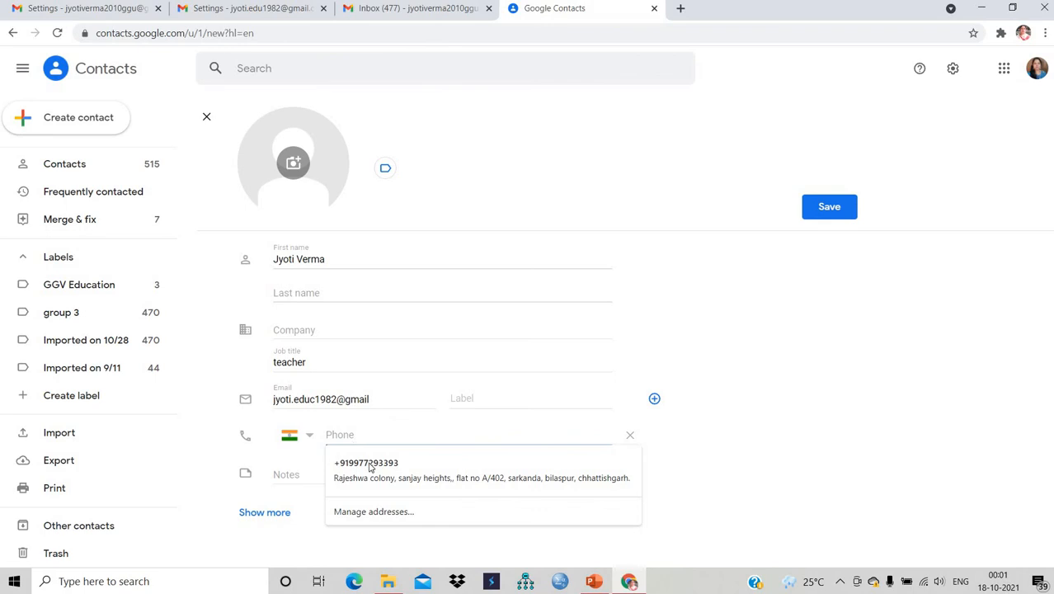
{"action": "left_click", "coordinate": [369, 465]}
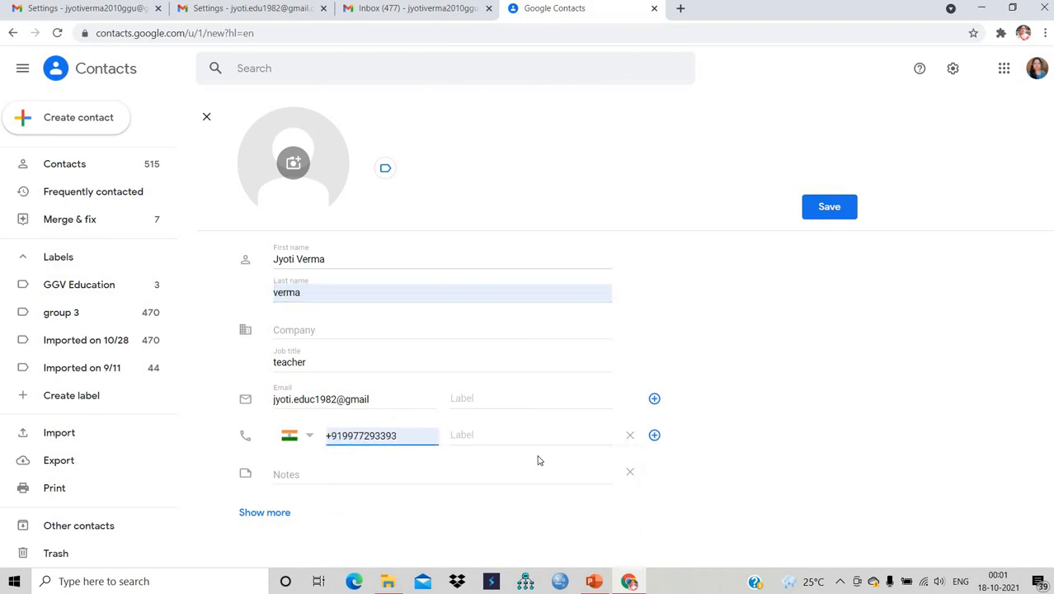
{"action": "left_click", "coordinate": [829, 207]}
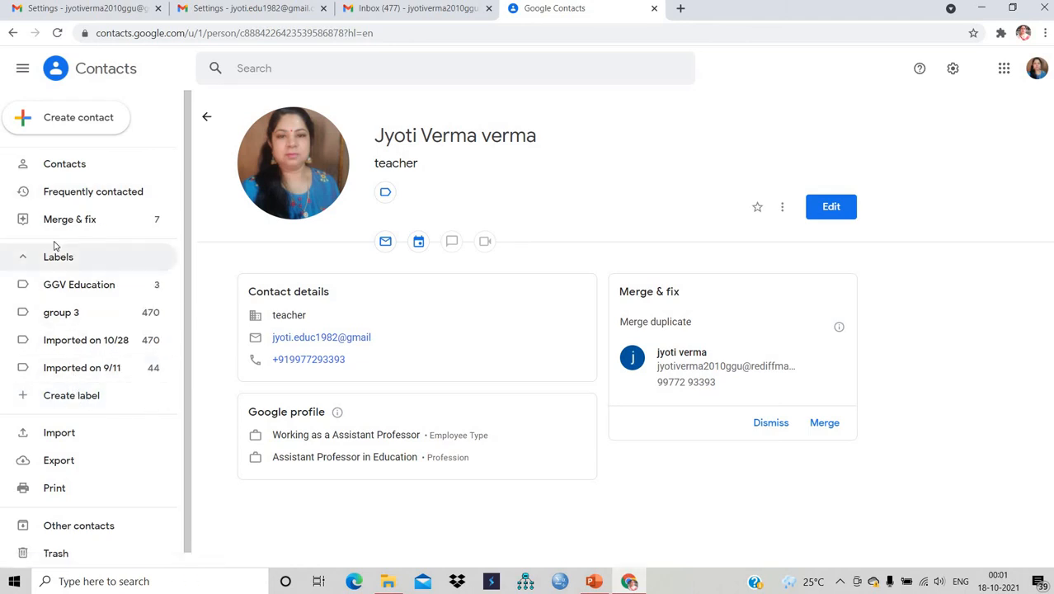
- Create a new personal contact label named after the user
{"action": "left_click", "coordinate": [88, 396]}
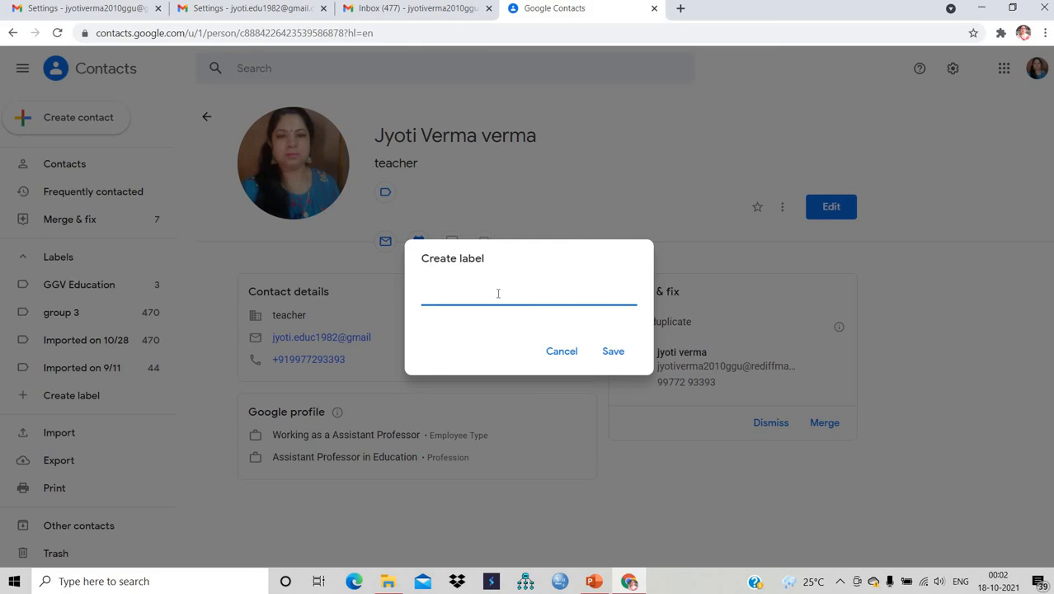
{"action": "type", "text": "Jyoti Personal"}
{"action": "left_click", "coordinate": [620, 355]}
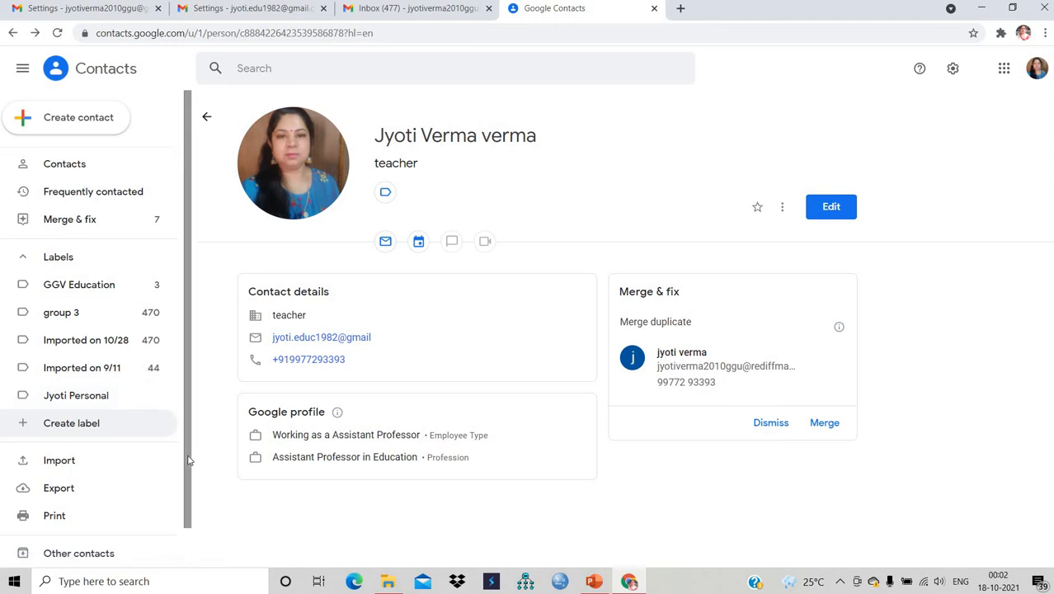
- View the empty label's page and its labelling help, then return to all contacts
{"action": "left_click", "coordinate": [97, 396]}
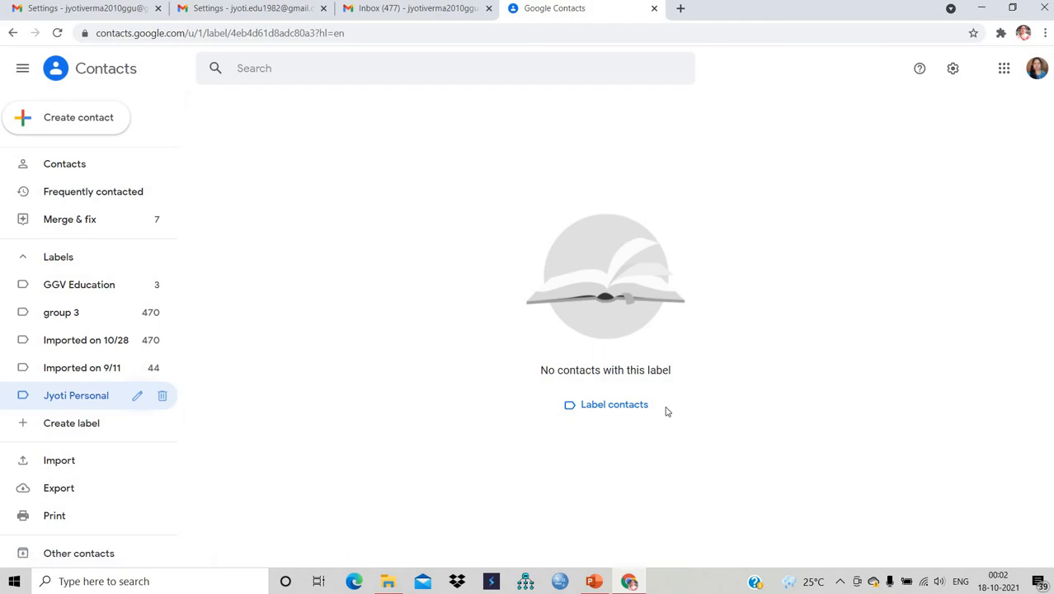
{"action": "left_click", "coordinate": [628, 406]}
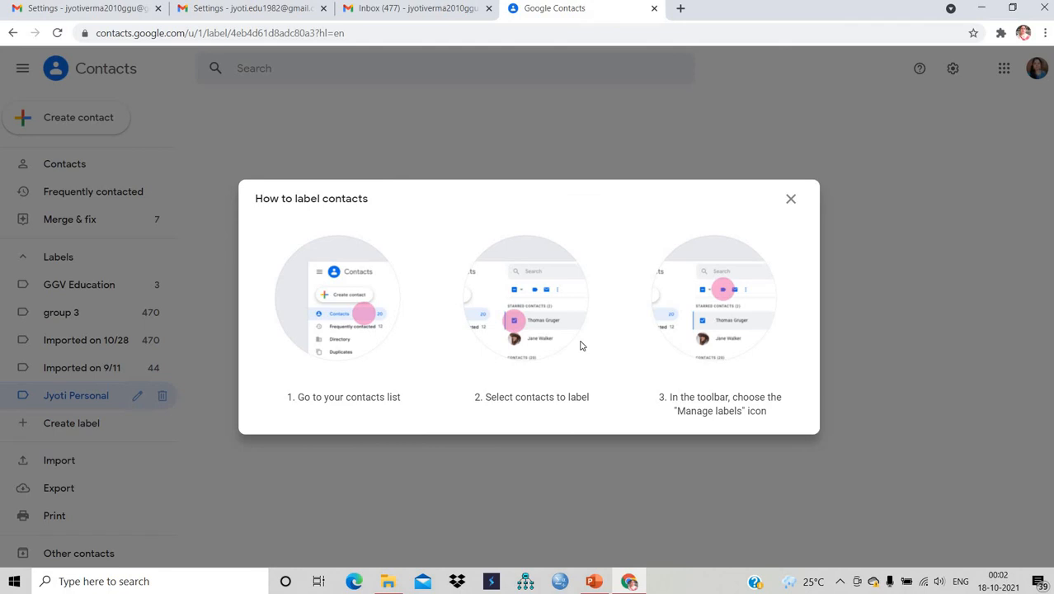
{"action": "left_click", "coordinate": [792, 199]}
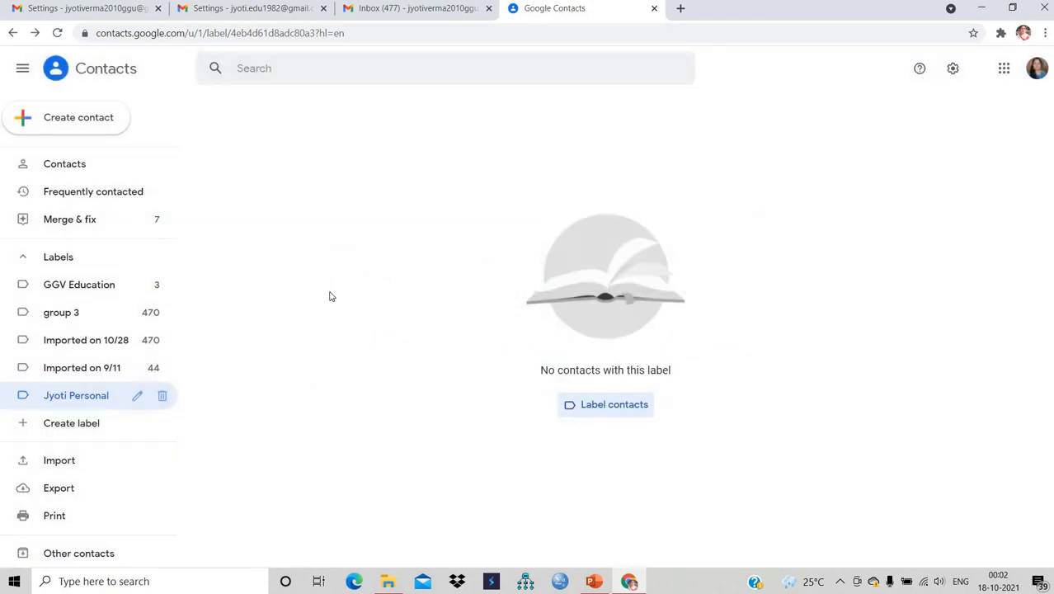
{"action": "left_click", "coordinate": [79, 164]}
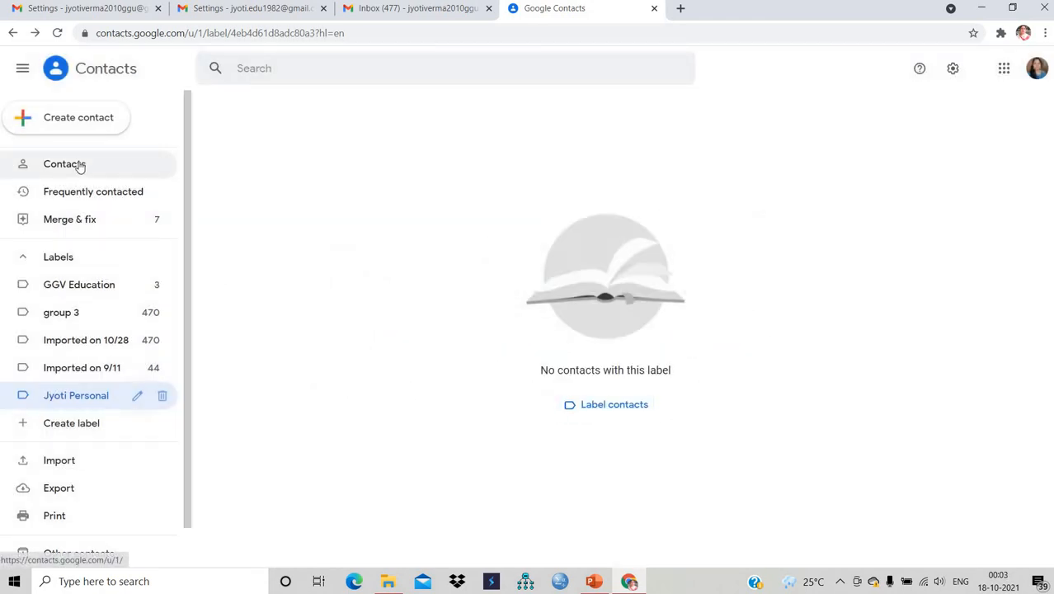
- Search for the first matching contact and apply the personal label to it
{"action": "left_click", "coordinate": [306, 69]}
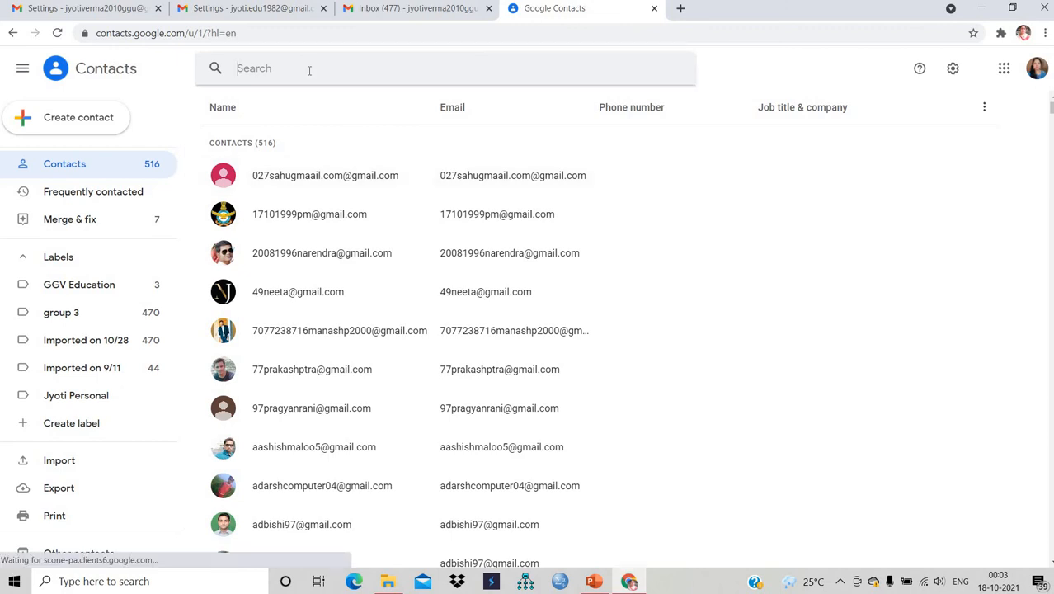
{"action": "type", "text": "jy"}
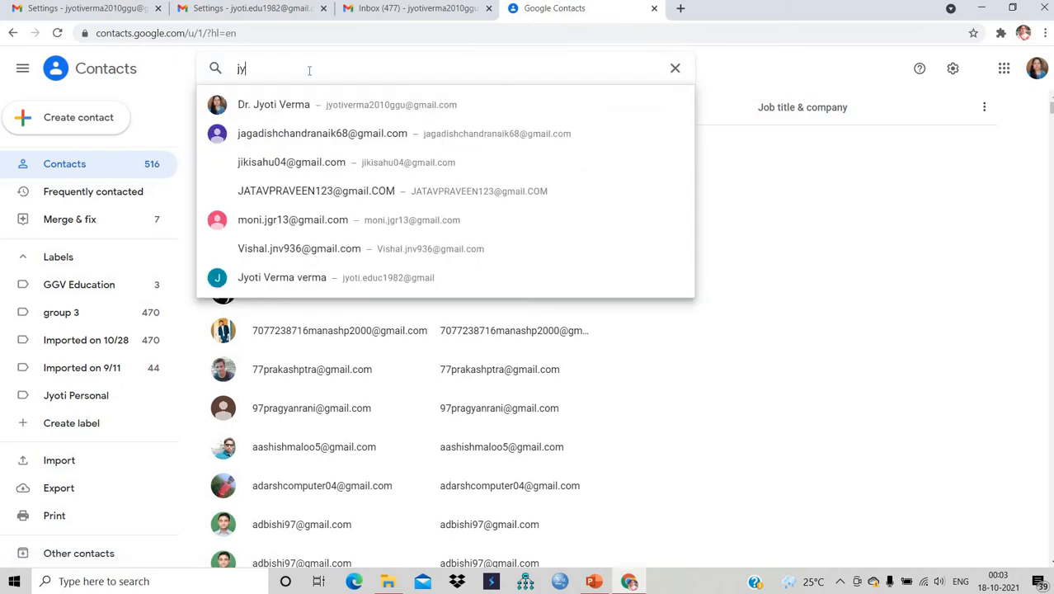
{"action": "left_click", "coordinate": [361, 112]}
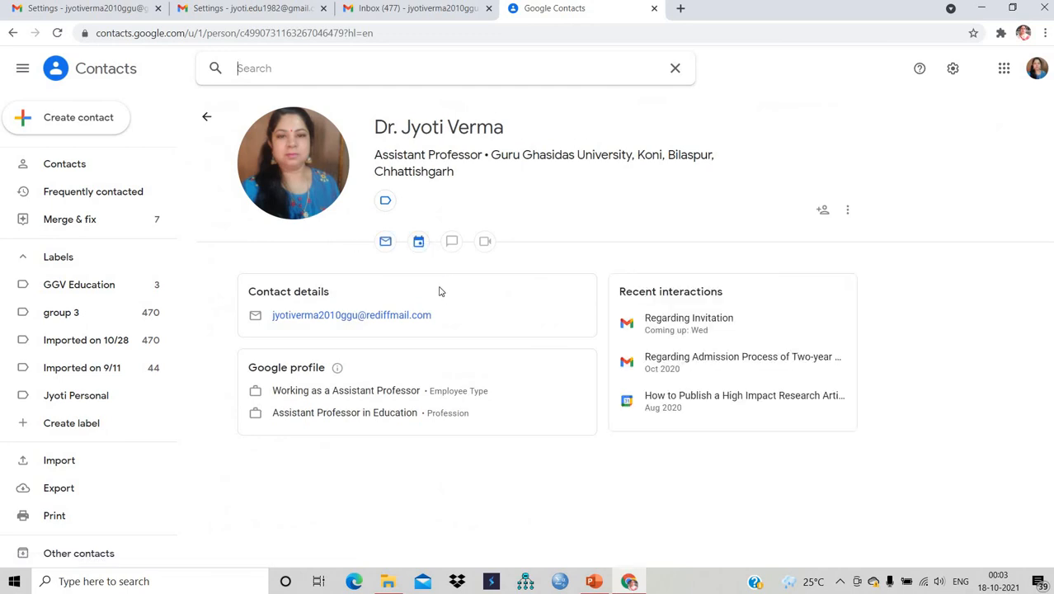
{"action": "left_click", "coordinate": [386, 202]}
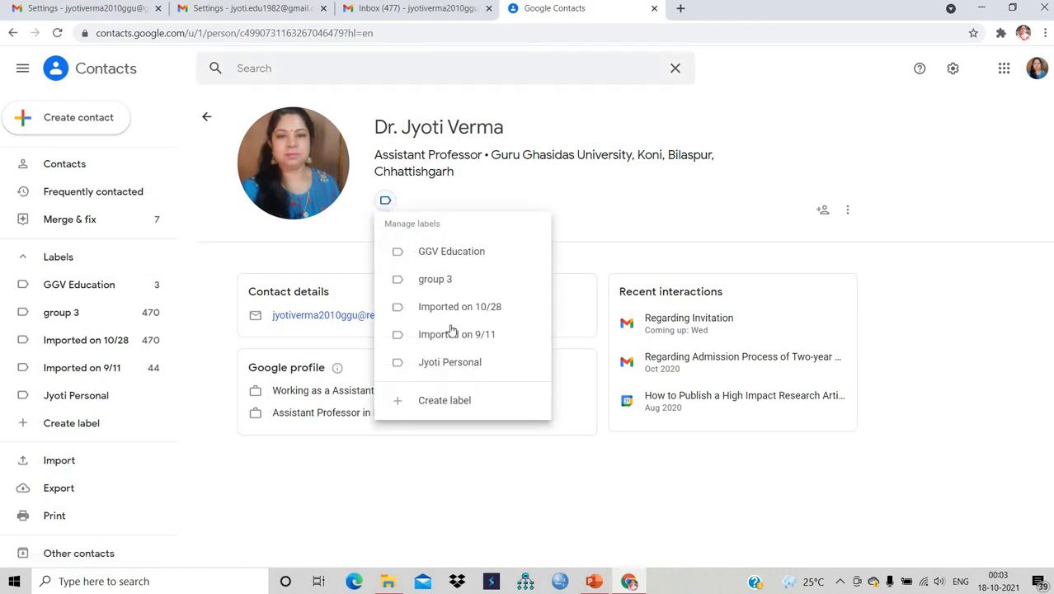
{"action": "left_click", "coordinate": [446, 365]}
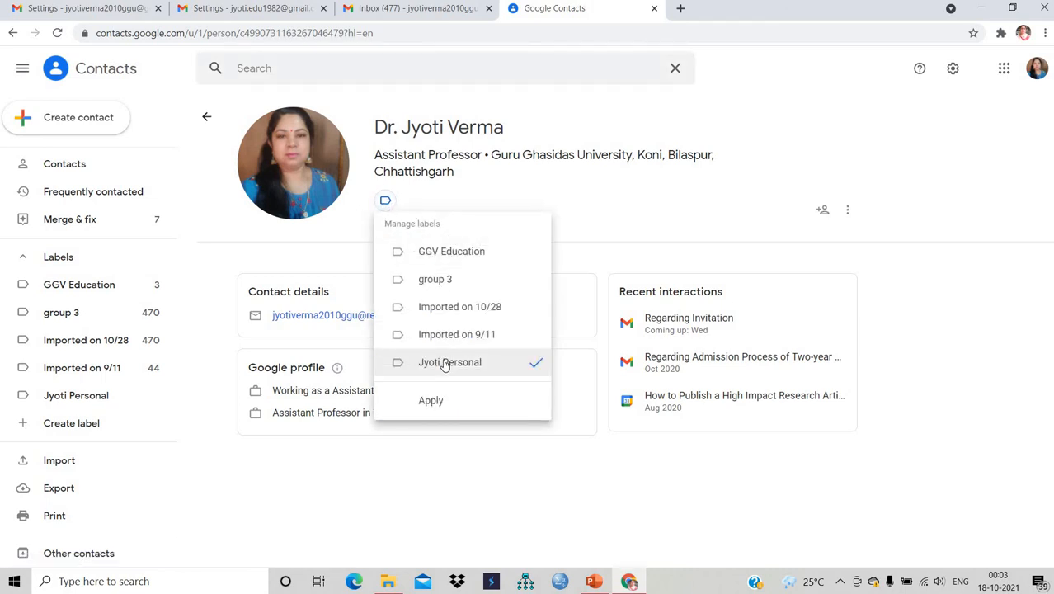
{"action": "left_click", "coordinate": [430, 404]}
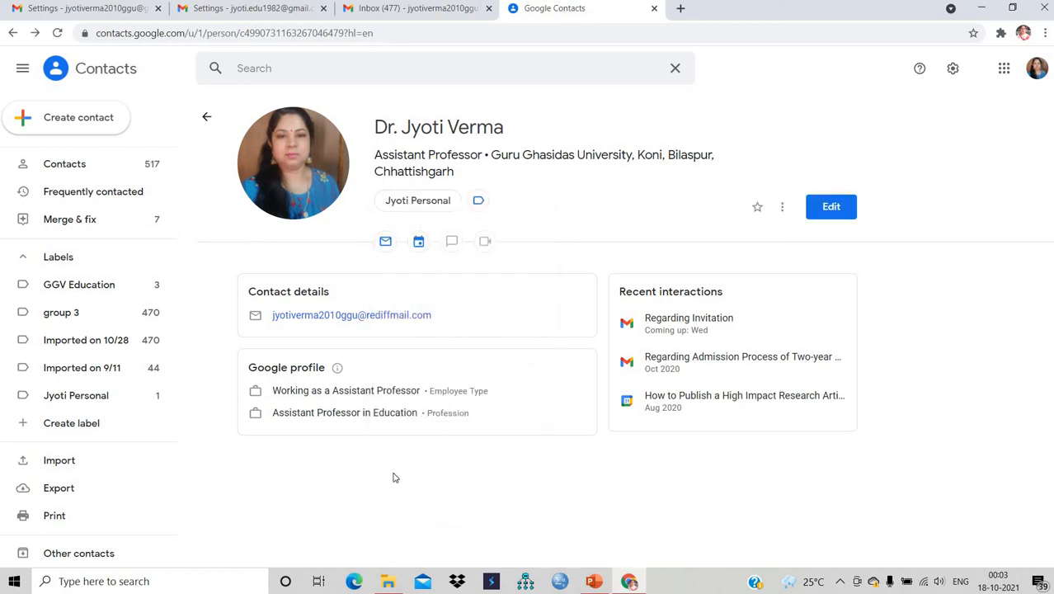
{"action": "left_click", "coordinate": [69, 171]}
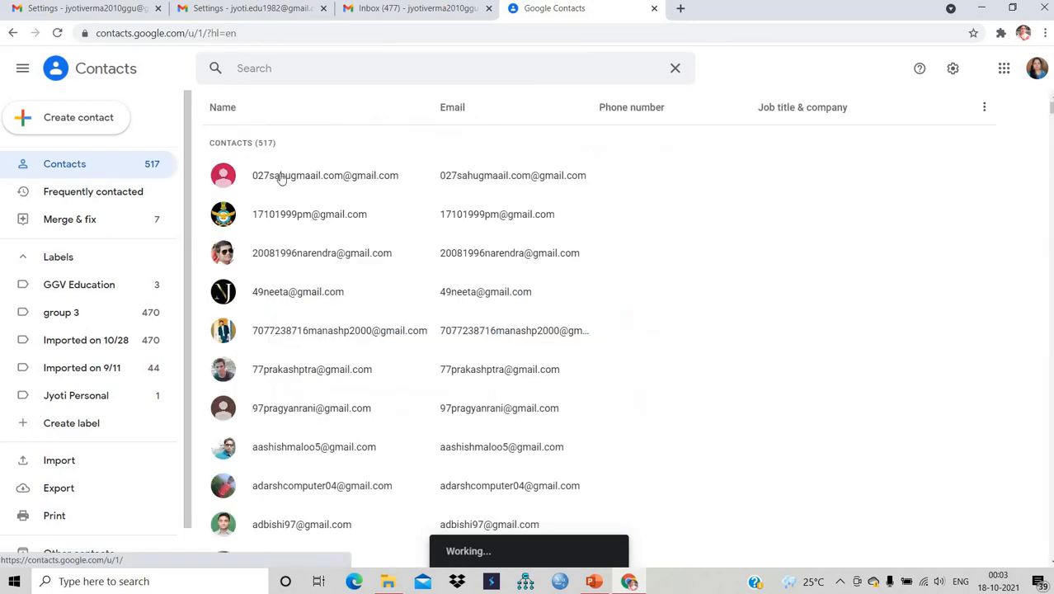
- Apply the personal label to the second matching contact found by search
{"action": "left_click", "coordinate": [319, 70]}
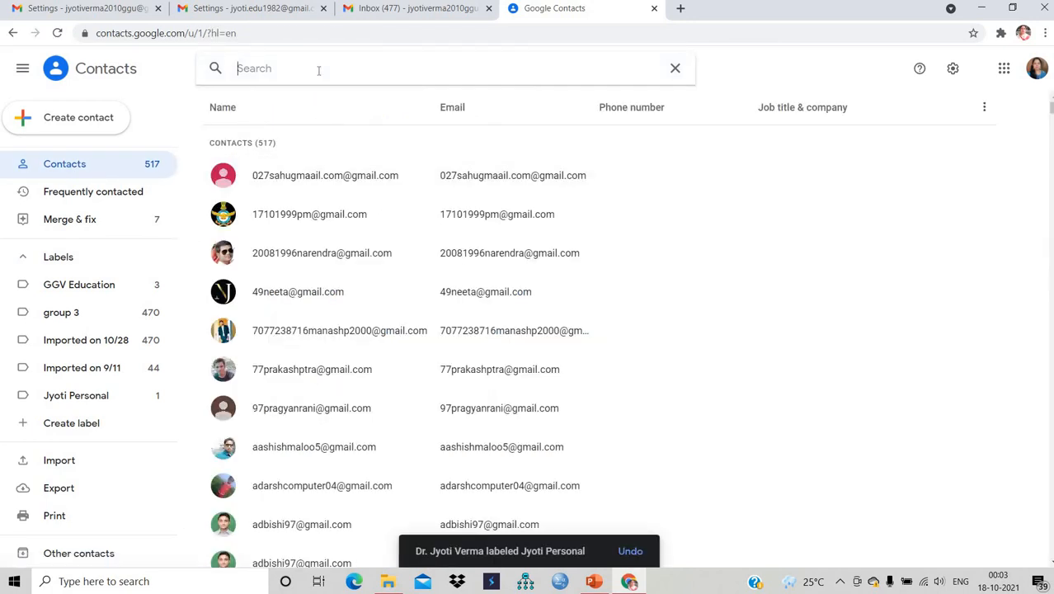
{"action": "type", "text": "jy"}
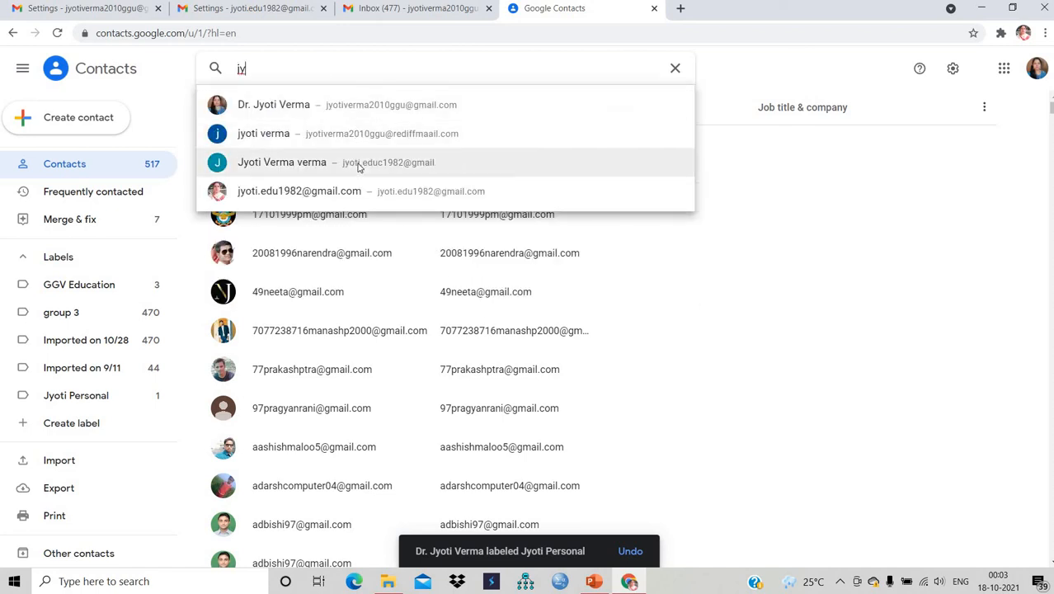
{"action": "left_click", "coordinate": [357, 137]}
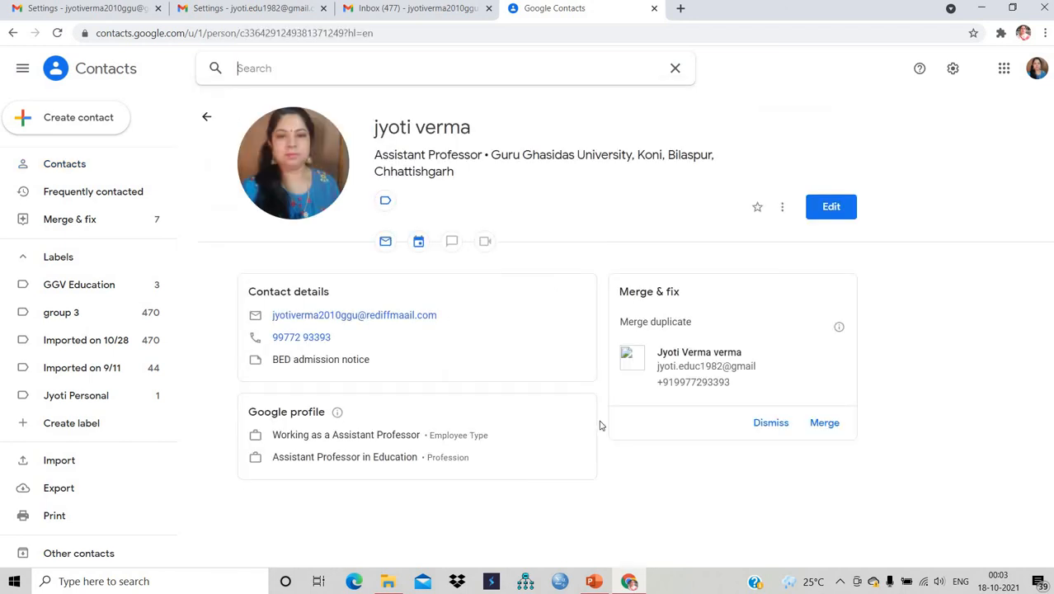
{"action": "left_click", "coordinate": [385, 204]}
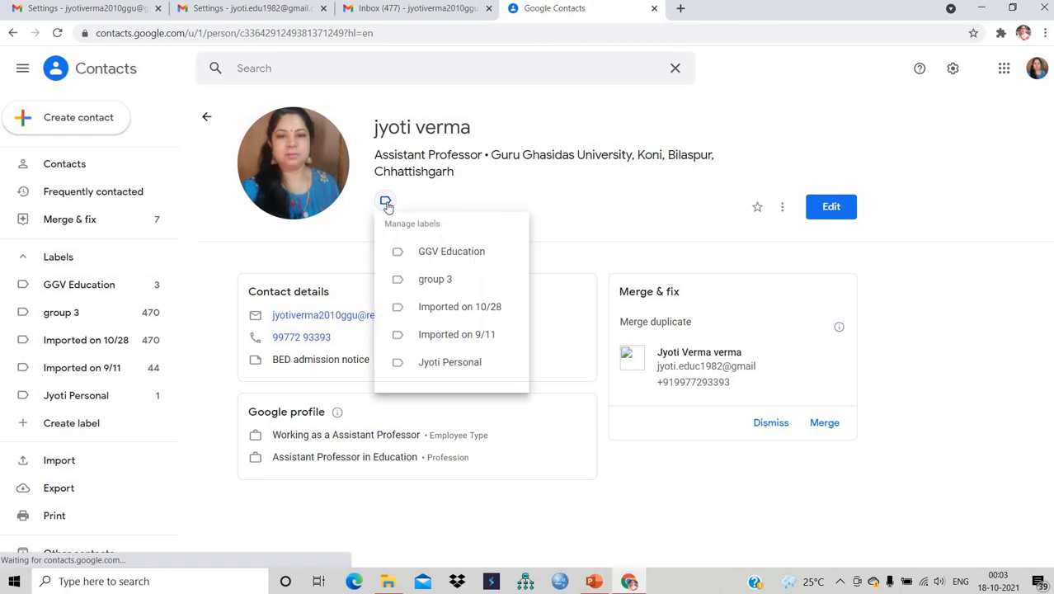
{"action": "left_click", "coordinate": [468, 365]}
{"action": "left_click", "coordinate": [437, 402]}
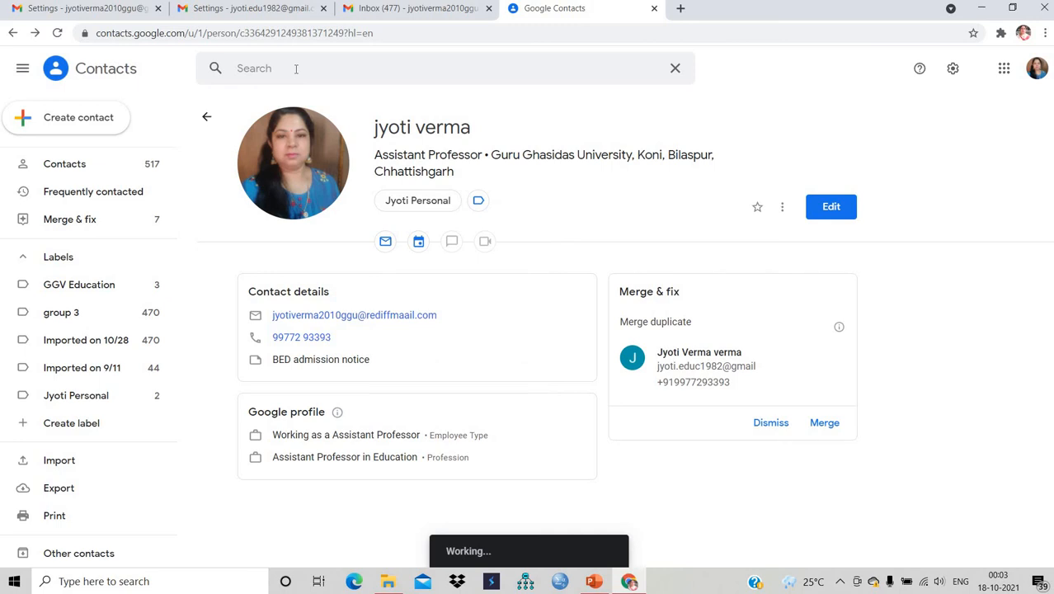
- Apply the personal label to the third matching contact and save it
{"action": "type", "text": "jy"}
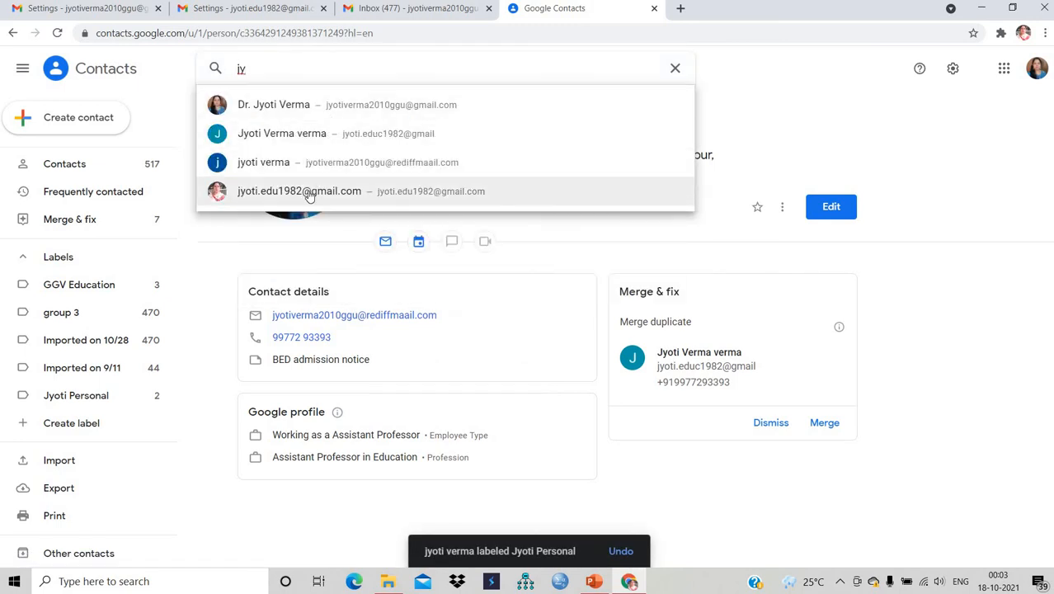
{"action": "left_click", "coordinate": [309, 195]}
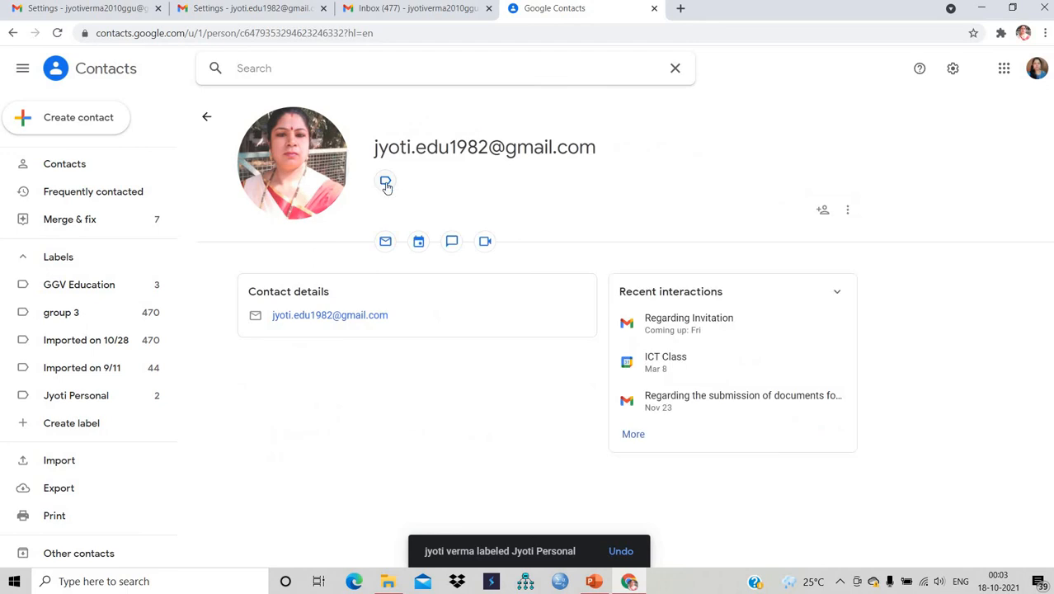
{"action": "left_click", "coordinate": [386, 183]}
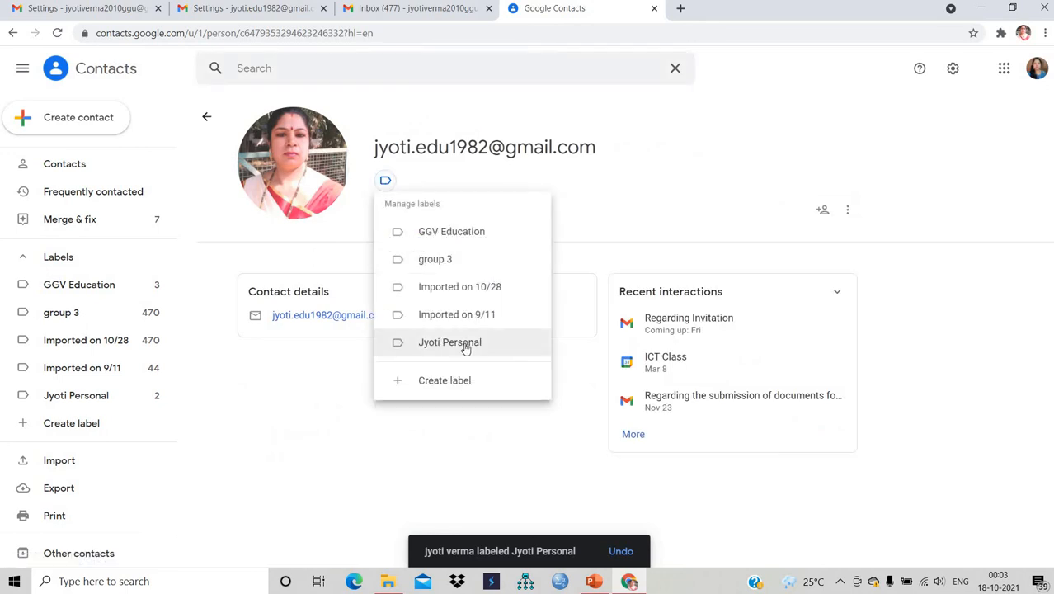
{"action": "left_click", "coordinate": [465, 345]}
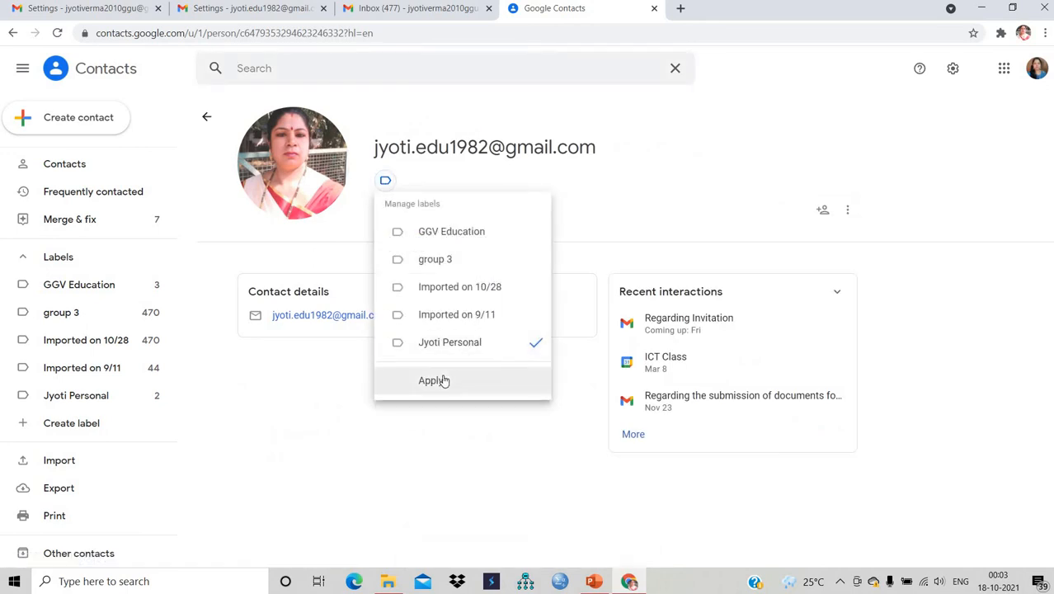
{"action": "left_click", "coordinate": [443, 381]}
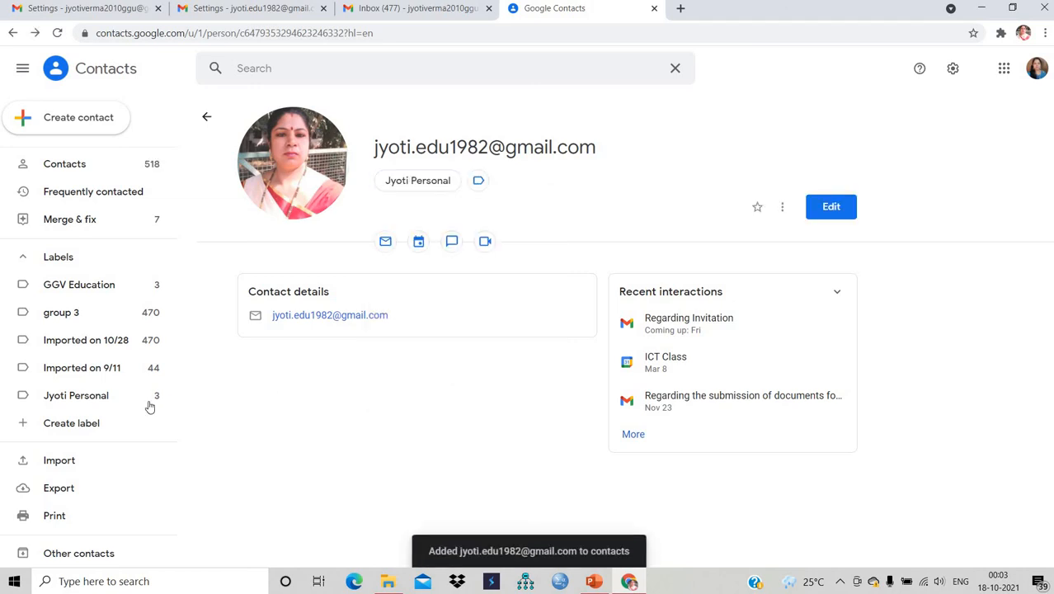
- Show the personal label's three members, then open Gmail in a new tab
{"action": "left_click", "coordinate": [83, 395]}
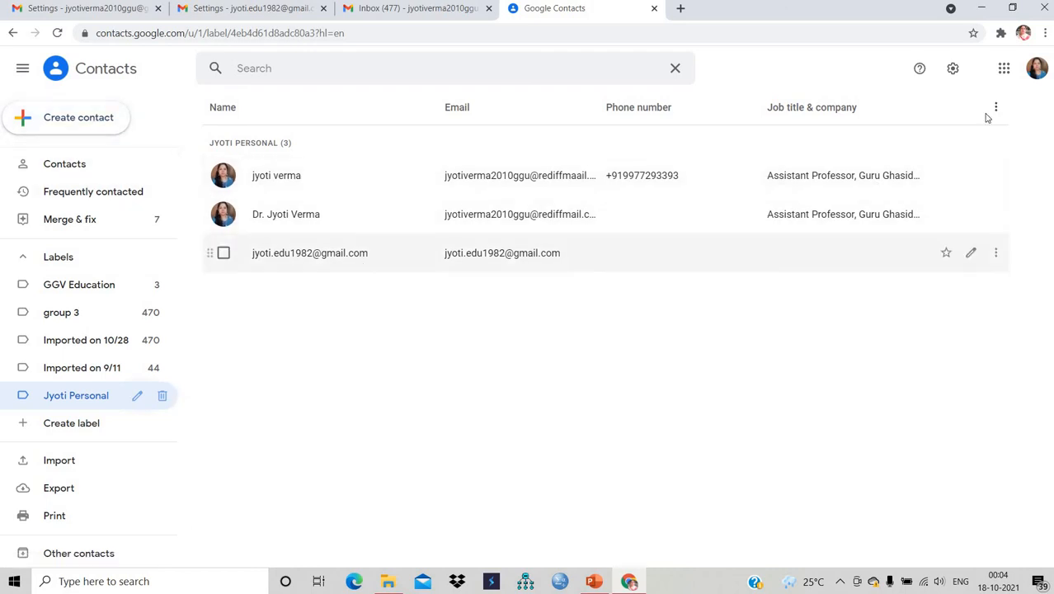
{"action": "left_click", "coordinate": [1004, 71]}
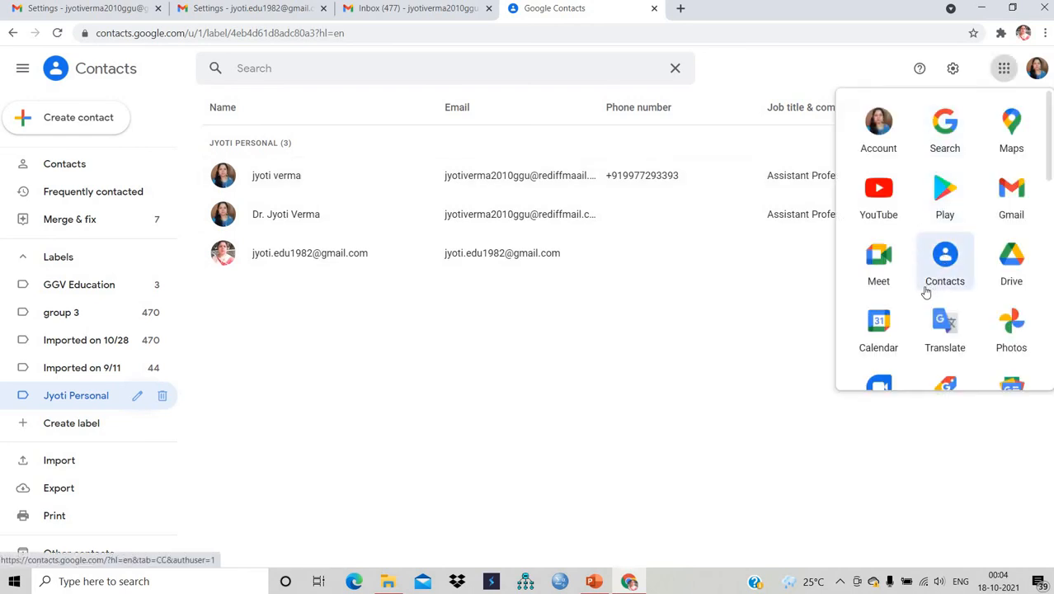
{"action": "left_click", "coordinate": [1012, 198]}
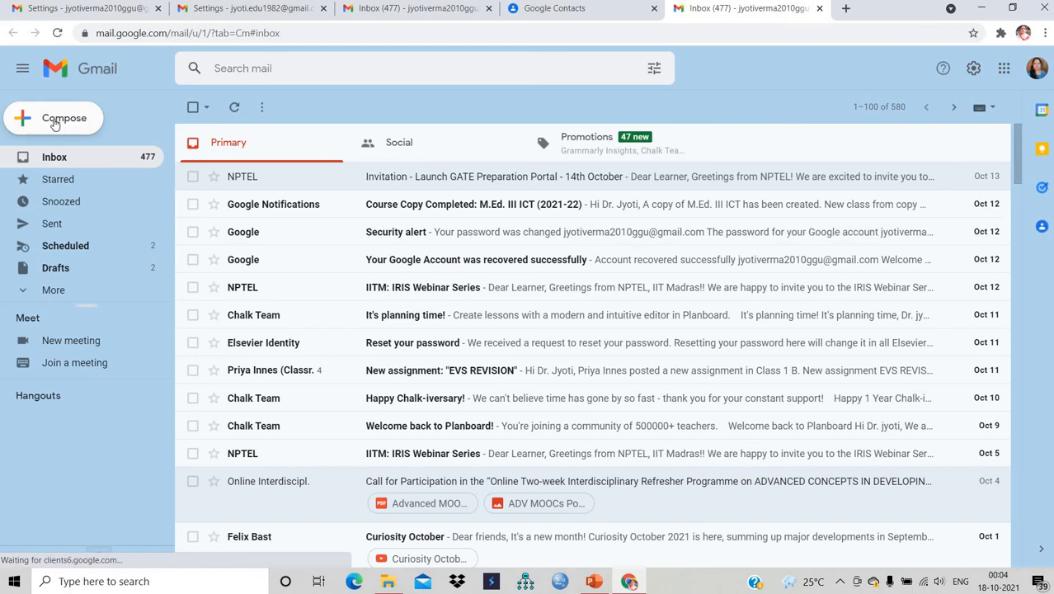
- Compose an email to the personal label group with subject 'Invitation' and greeting 'Hi'
{"action": "left_click", "coordinate": [55, 121]}
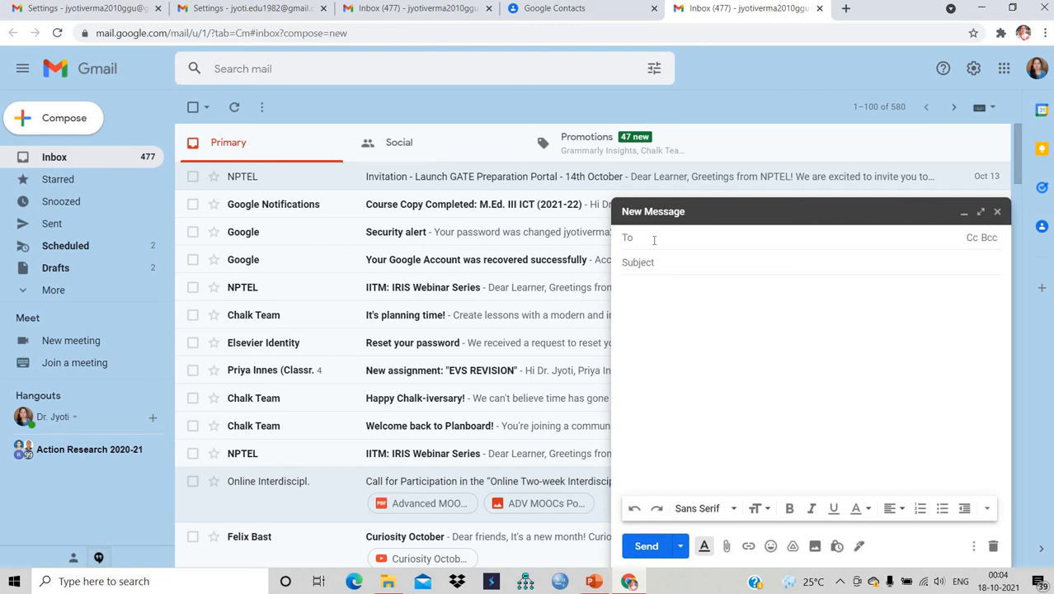
{"action": "type", "text": "j"}
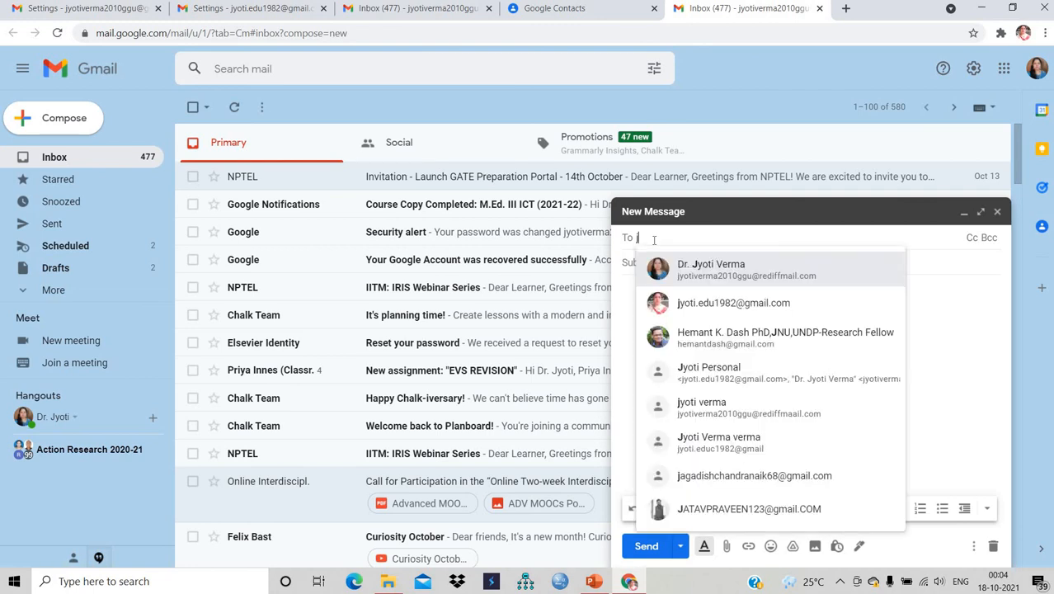
{"action": "type", "text": "yot"}
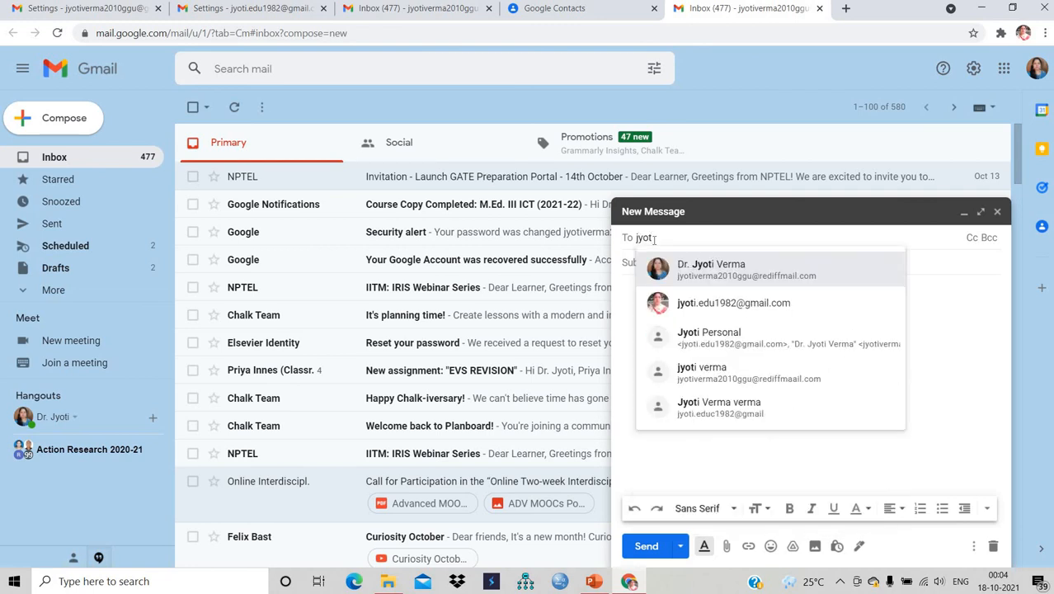
{"action": "type", "text": "i"}
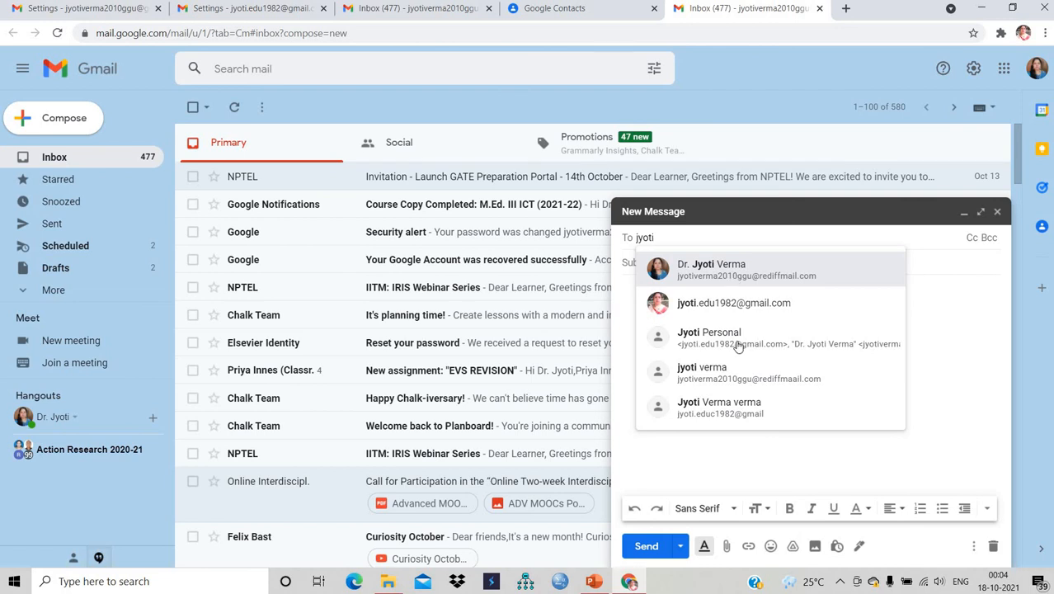
{"action": "left_click", "coordinate": [738, 341]}
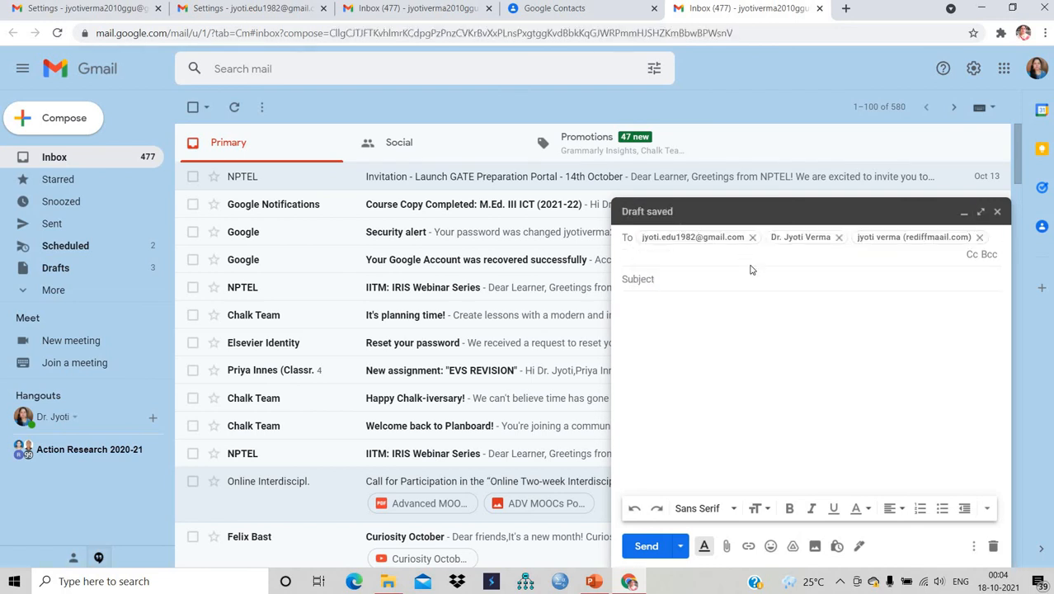
{"action": "left_click", "coordinate": [719, 280]}
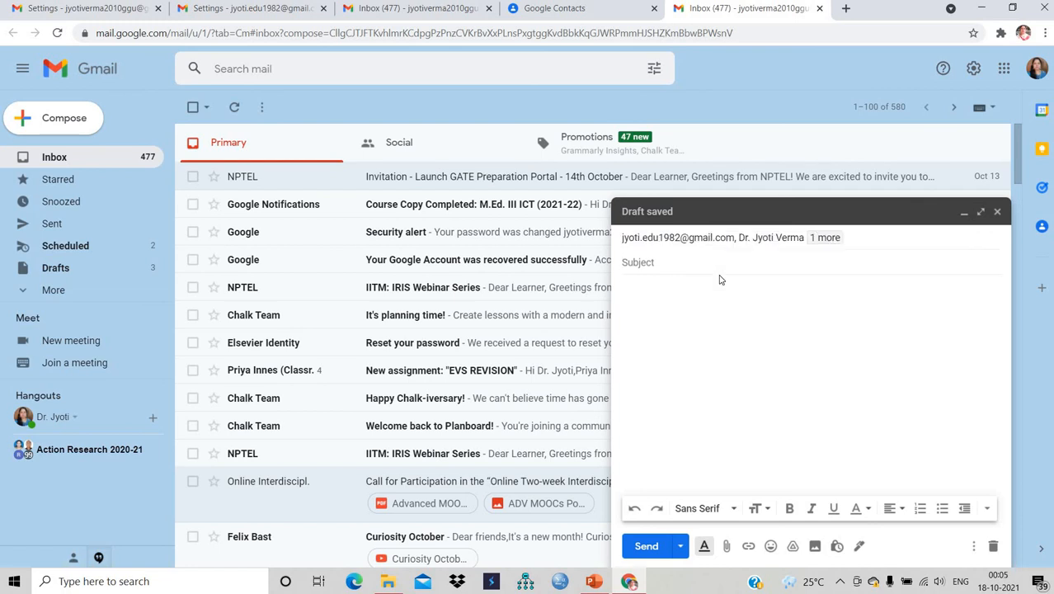
{"action": "type", "text": "Invitation"}
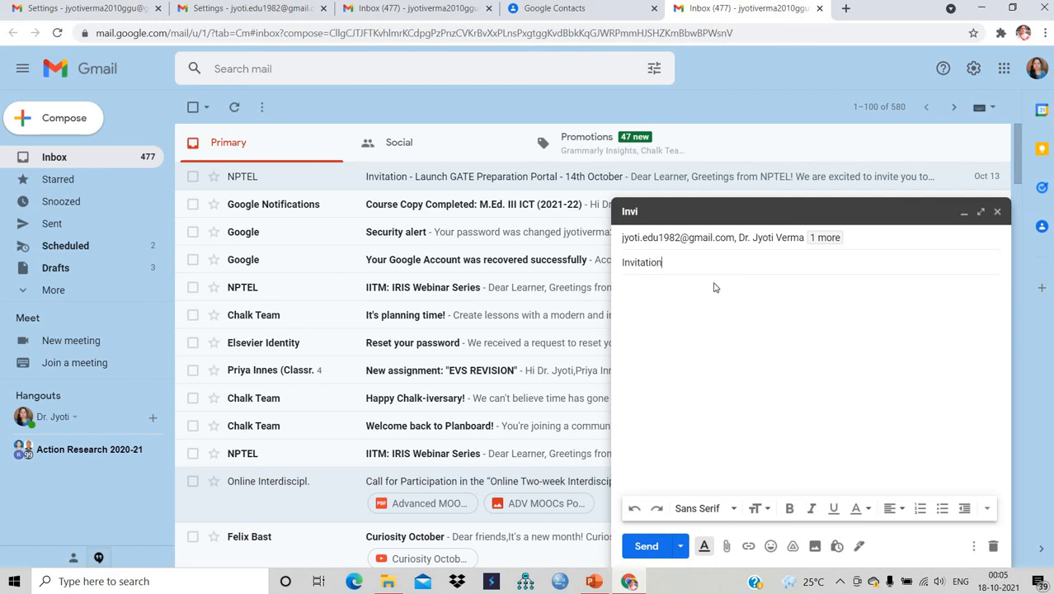
{"action": "left_click", "coordinate": [685, 296]}
{"action": "type", "text": "Hi Jyoti"}
- Add the full signature to the invitation and send it
{"action": "left_click", "coordinate": [860, 546]}
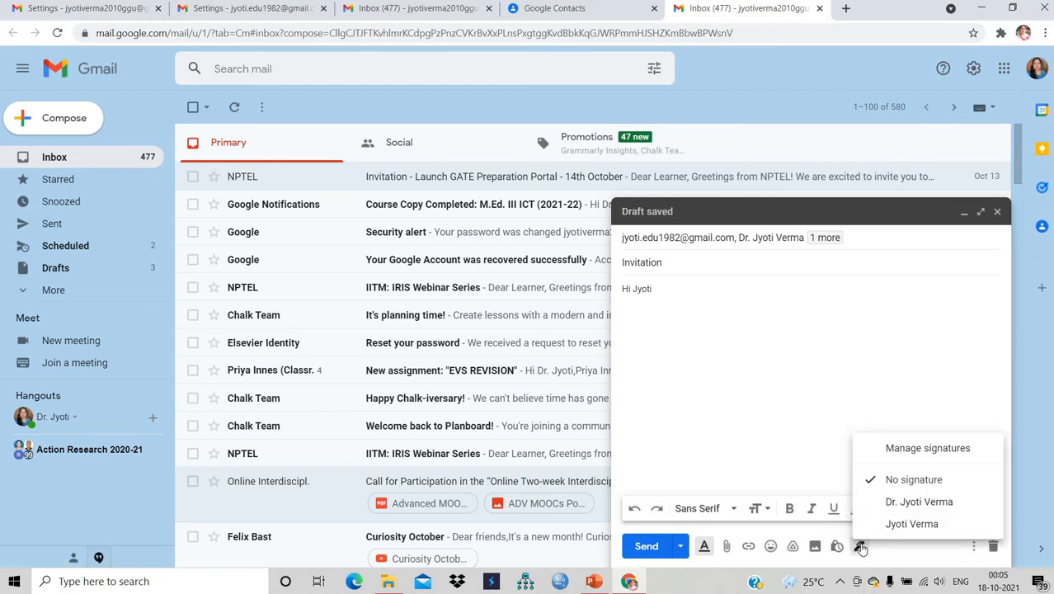
{"action": "left_click", "coordinate": [907, 501]}
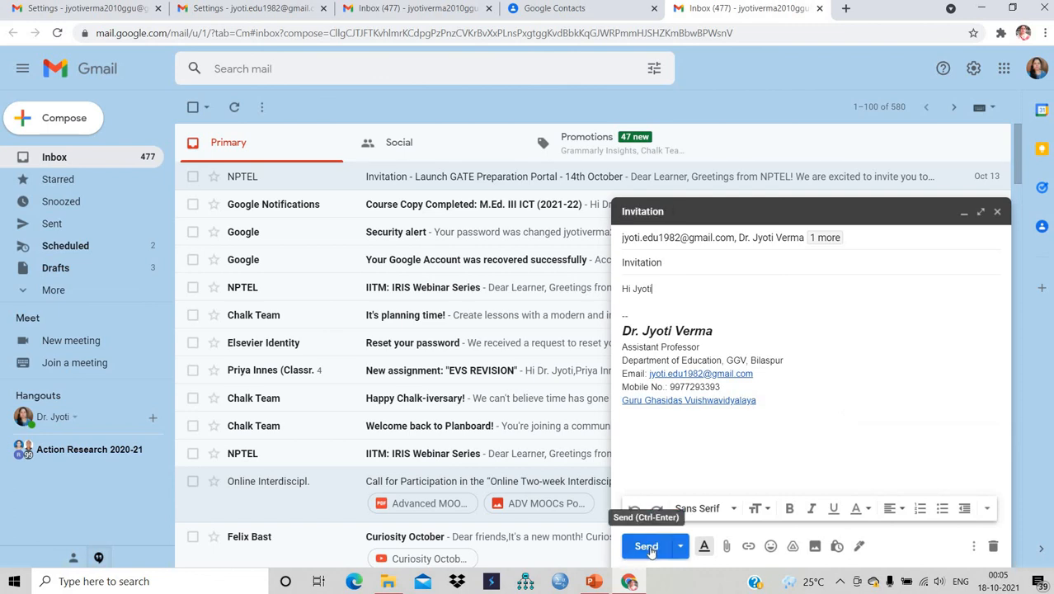
{"action": "left_click", "coordinate": [648, 546]}
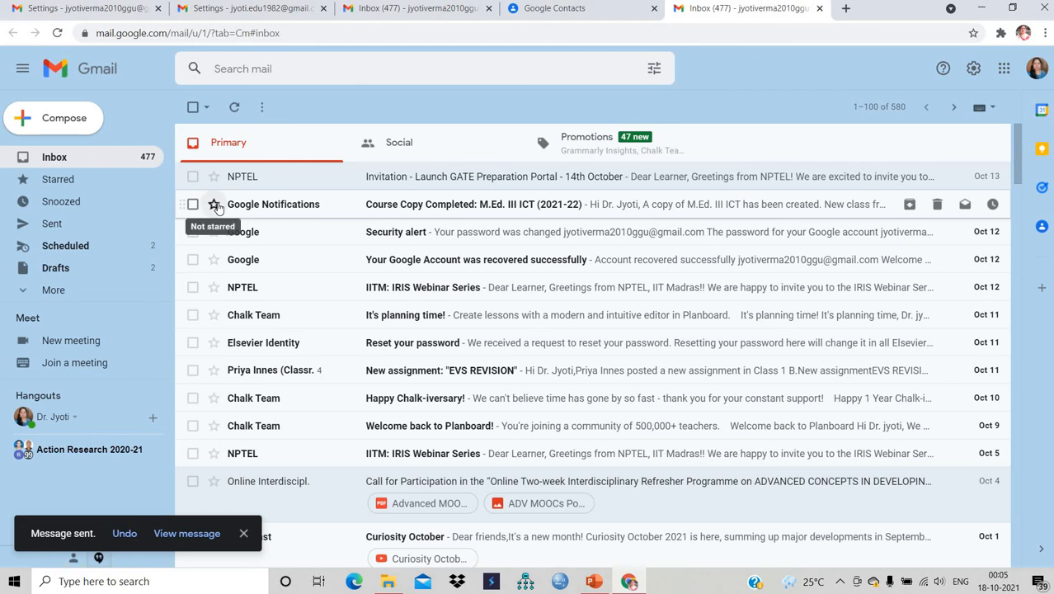
- Star the NPTEL GATE portal invitation and the Google security alert, leaving the course copy notification unstarred
{"action": "left_click", "coordinate": [213, 204]}
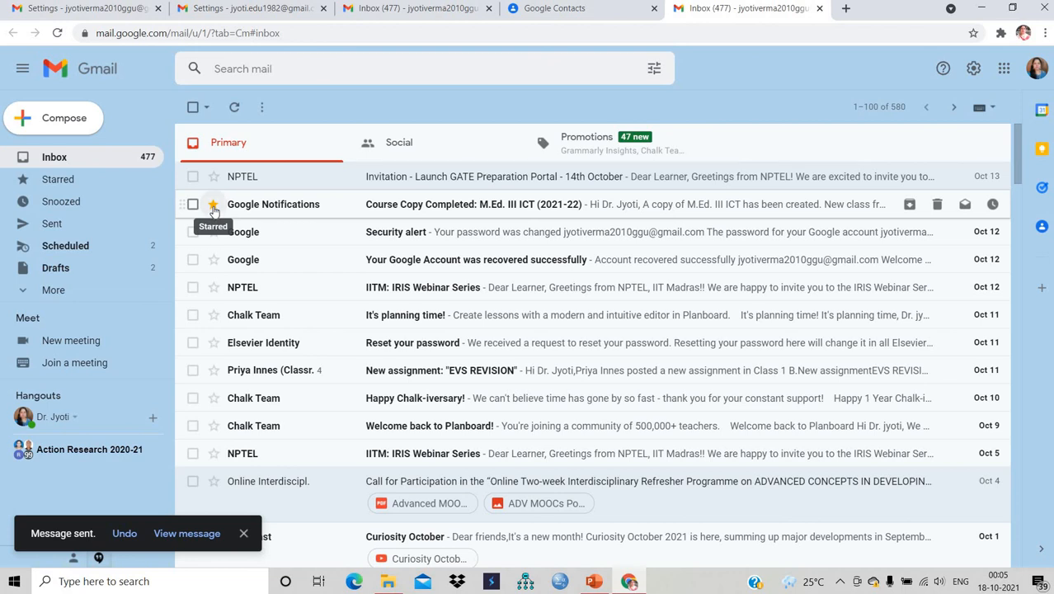
{"action": "left_click", "coordinate": [213, 206]}
{"action": "left_click", "coordinate": [213, 206]}
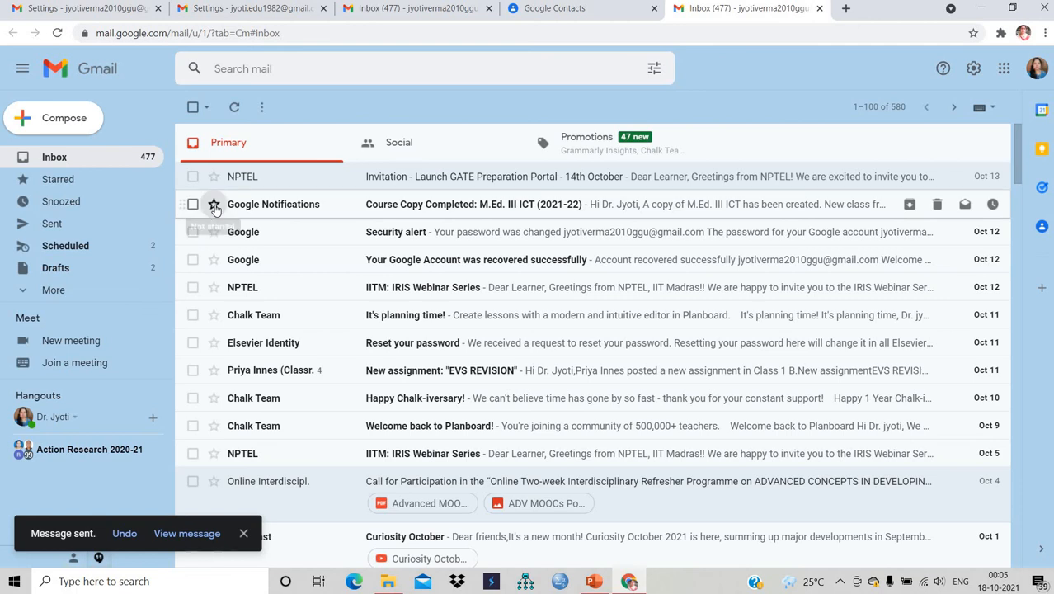
{"action": "left_click", "coordinate": [213, 233]}
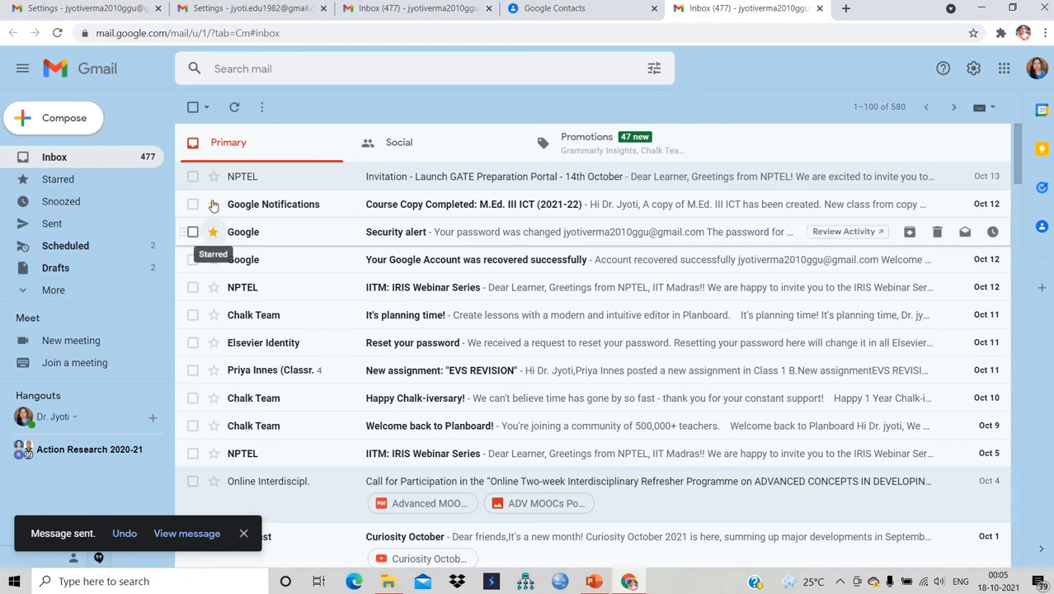
{"action": "left_click", "coordinate": [214, 205]}
{"action": "left_click", "coordinate": [213, 176]}
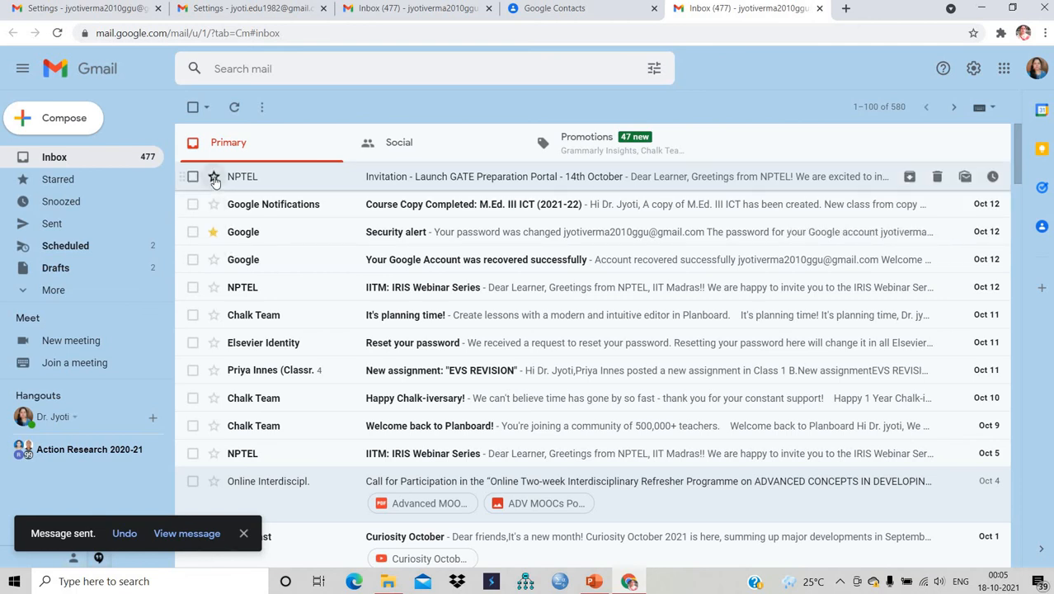
{"action": "left_click", "coordinate": [213, 204]}
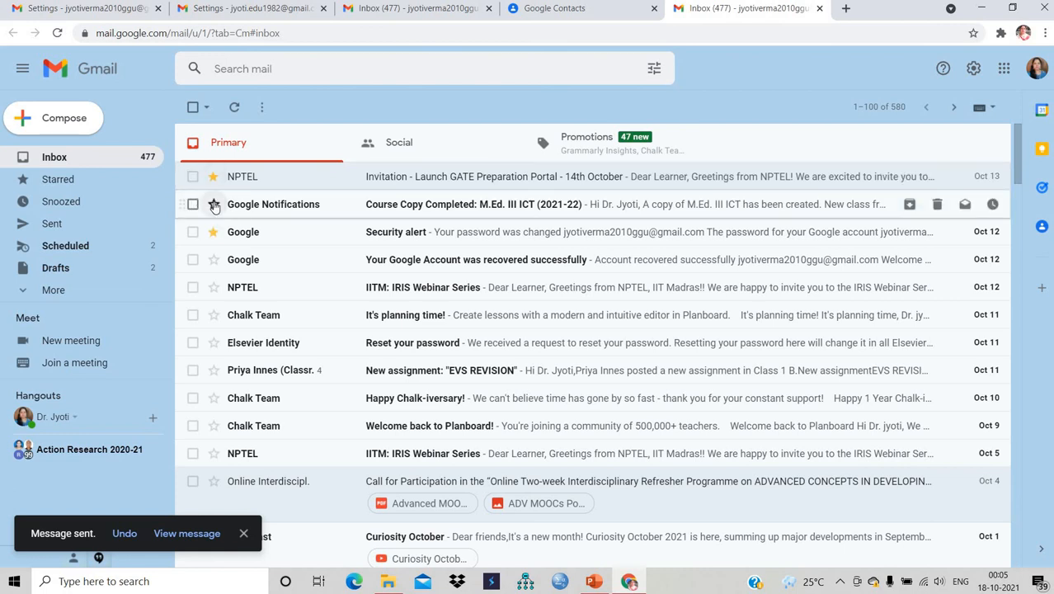